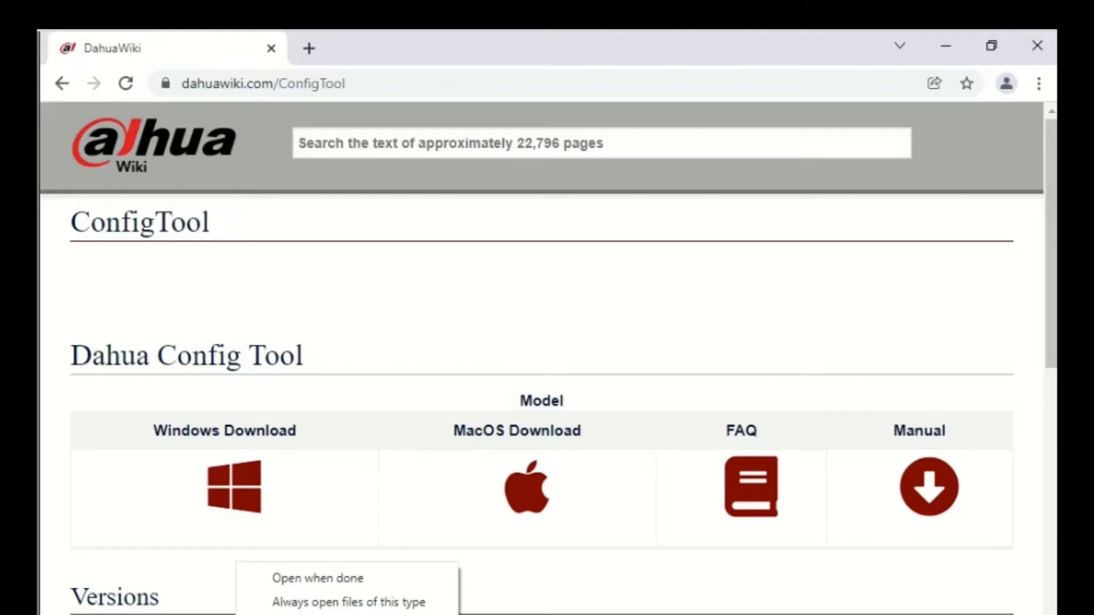
Step: Show the downloaded General_ConfigTool ZIP in its folder and extract it to the proposed destination folder
{"action": "key", "text": "Escape"}
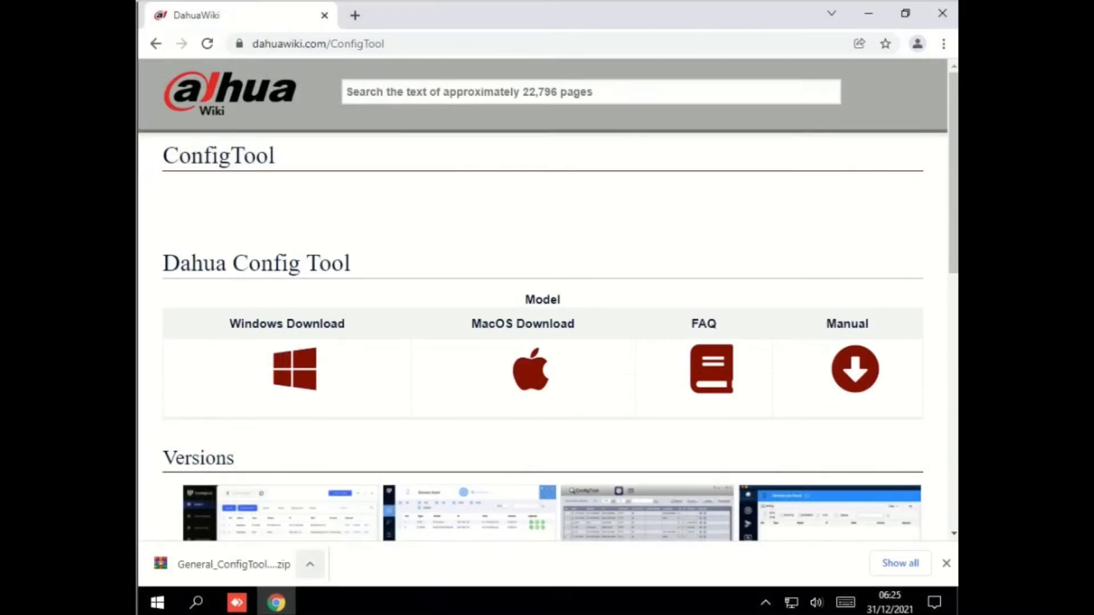
{"action": "left_click", "coordinate": [310, 564]}
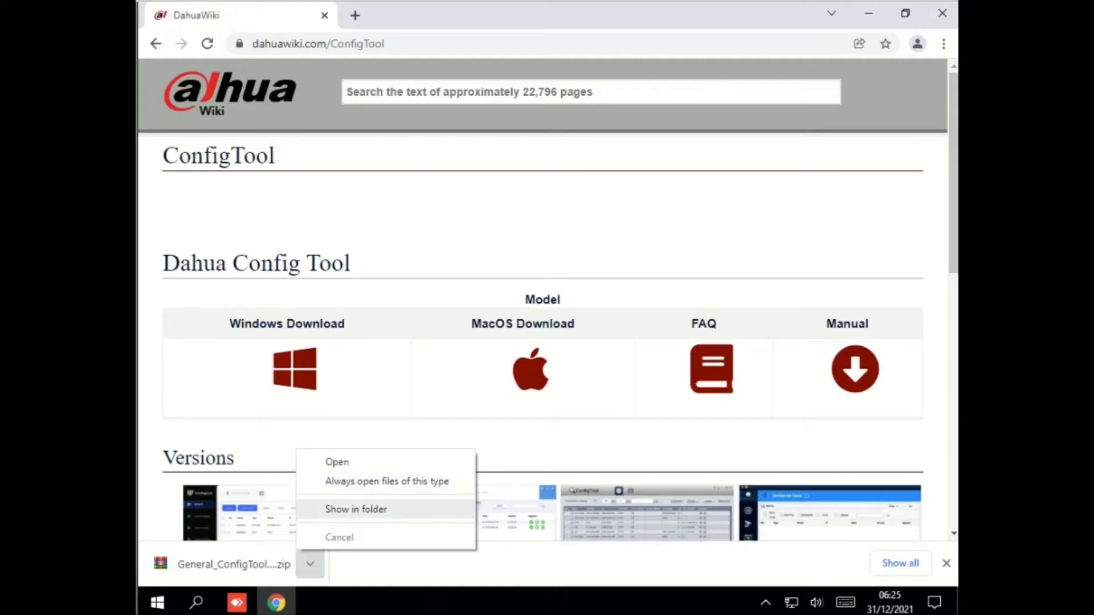
{"action": "left_click", "coordinate": [356, 509]}
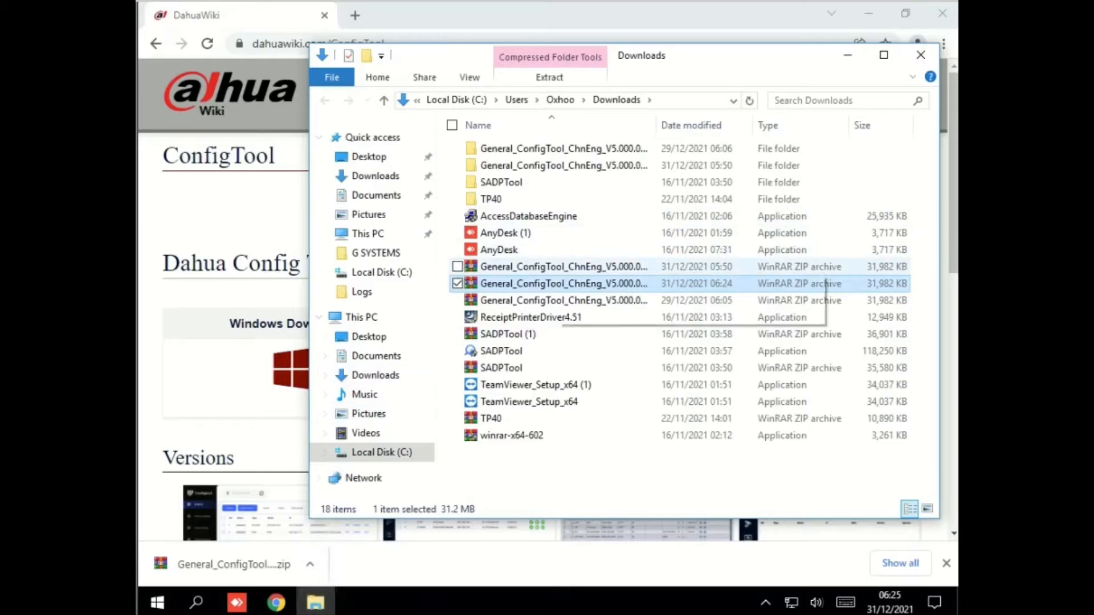
{"action": "right_click", "coordinate": [548, 284]}
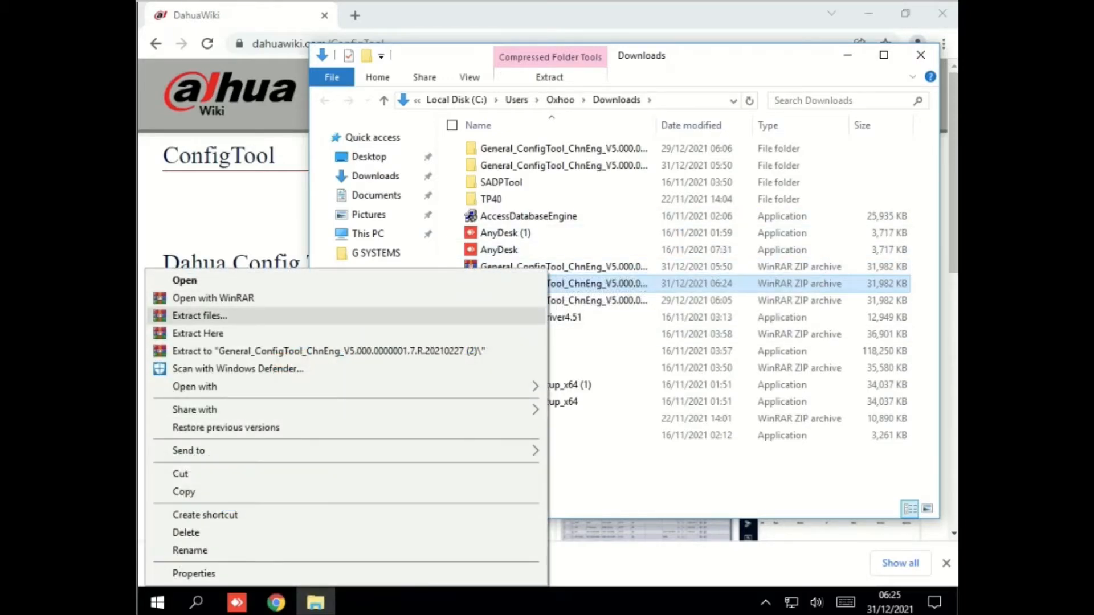
{"action": "left_click", "coordinate": [199, 315]}
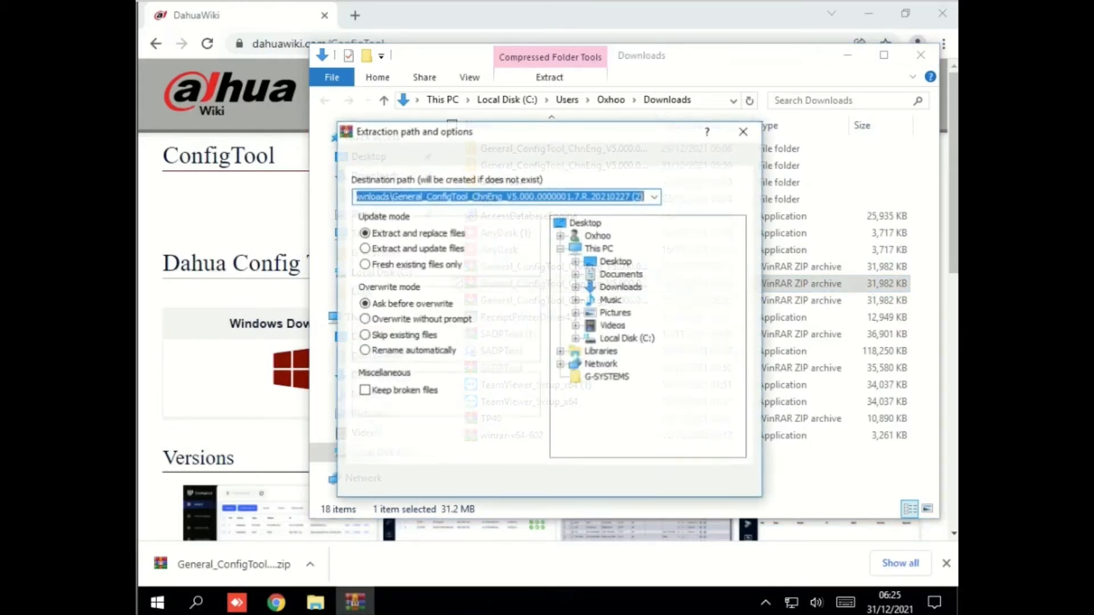
{"action": "left_click", "coordinate": [595, 476]}
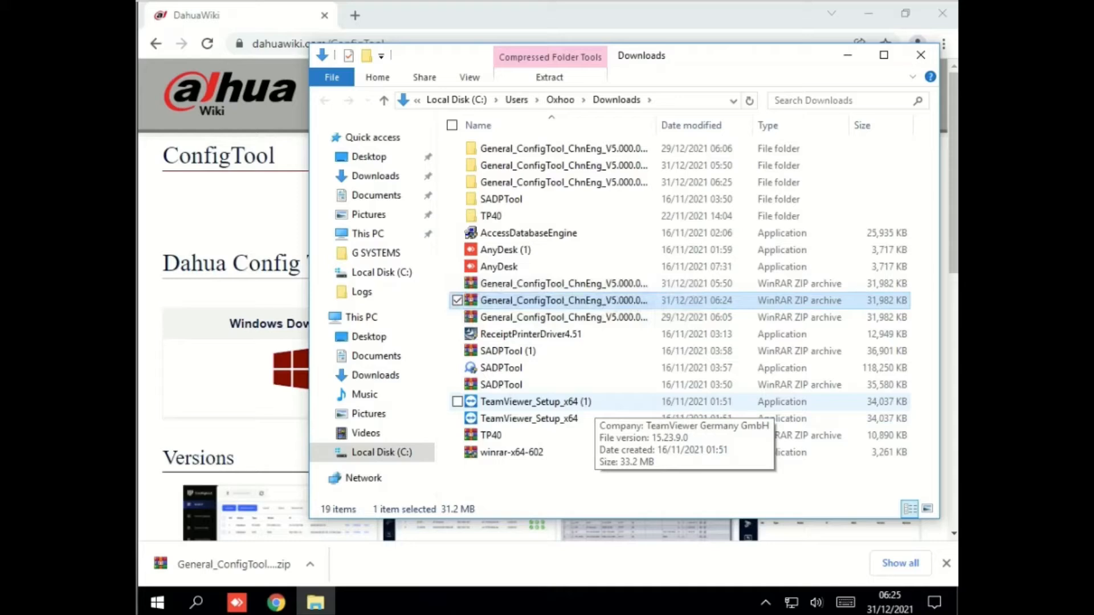
Step: Launch the ConfigTool installer from the extracted General_ConfigTool_ChnEng_V5.000.0000001.7.R.20210227 folder and allow it to make changes to the device
{"action": "double_click", "coordinate": [564, 149]}
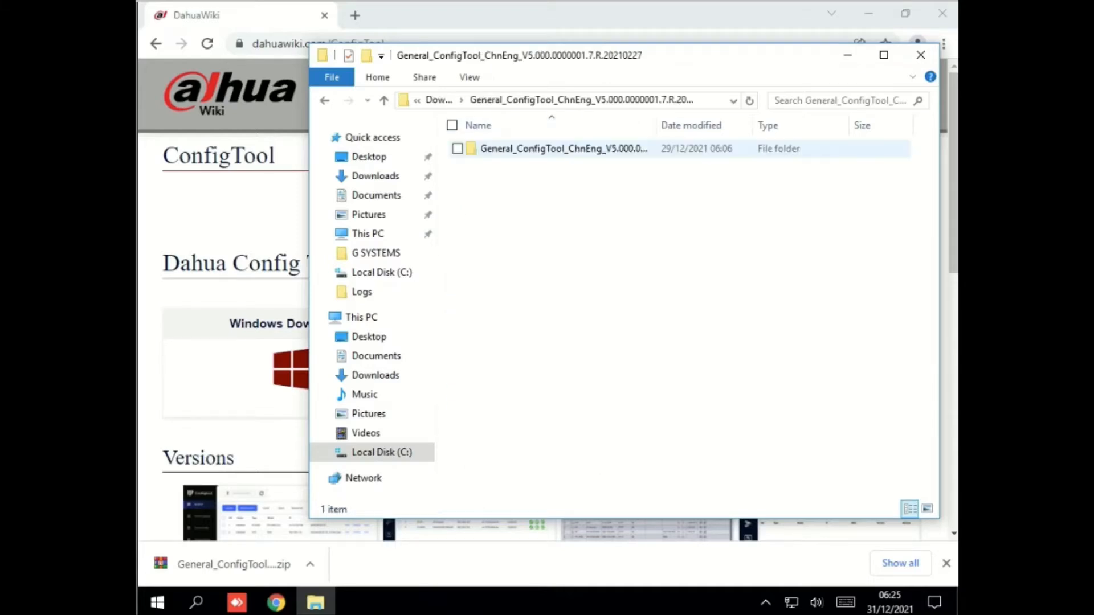
{"action": "double_click", "coordinate": [564, 149]}
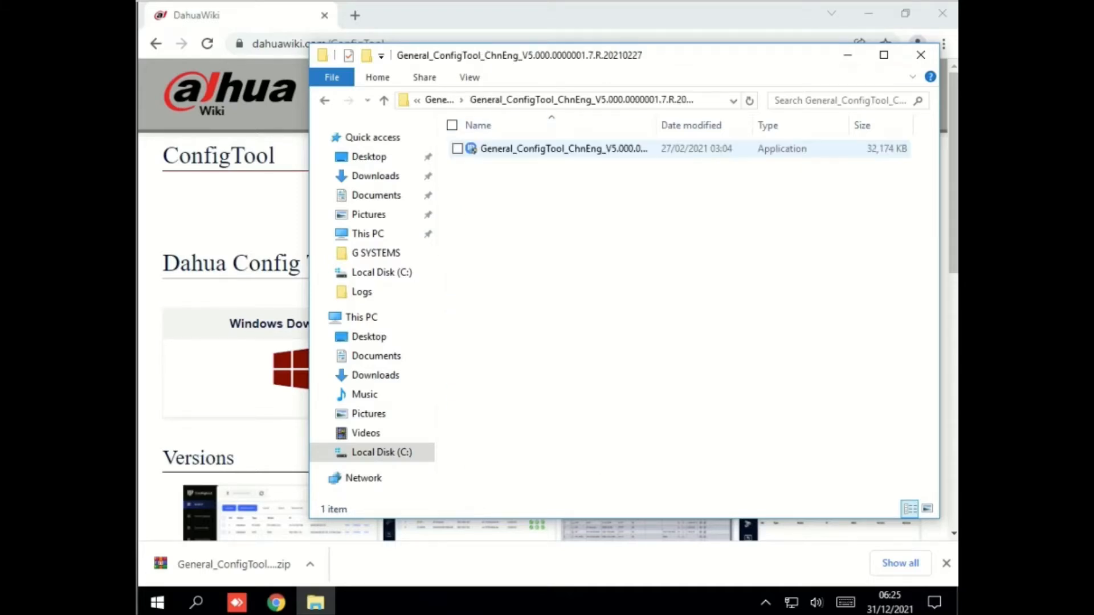
{"action": "left_click", "coordinate": [564, 148]}
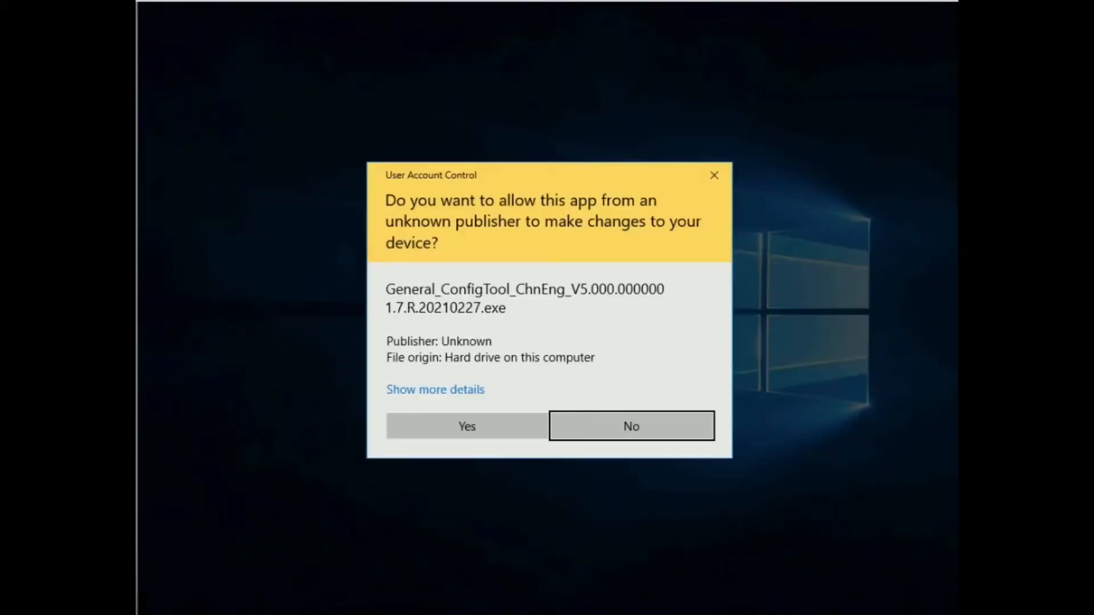
{"action": "left_click", "coordinate": [467, 426]}
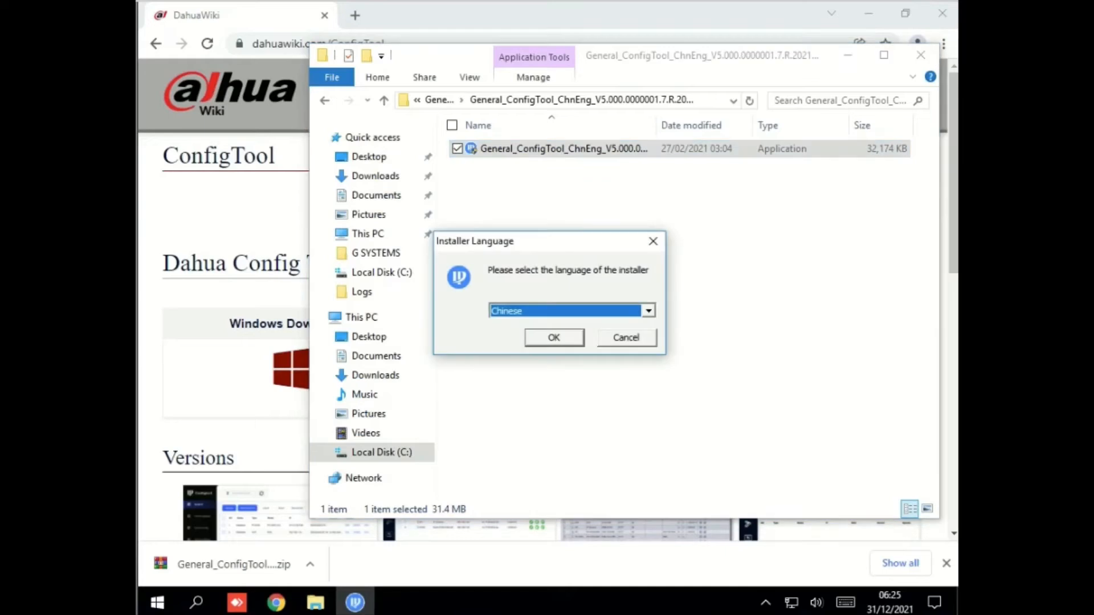
Step: Set the installer language to English
{"action": "left_click", "coordinate": [649, 311]}
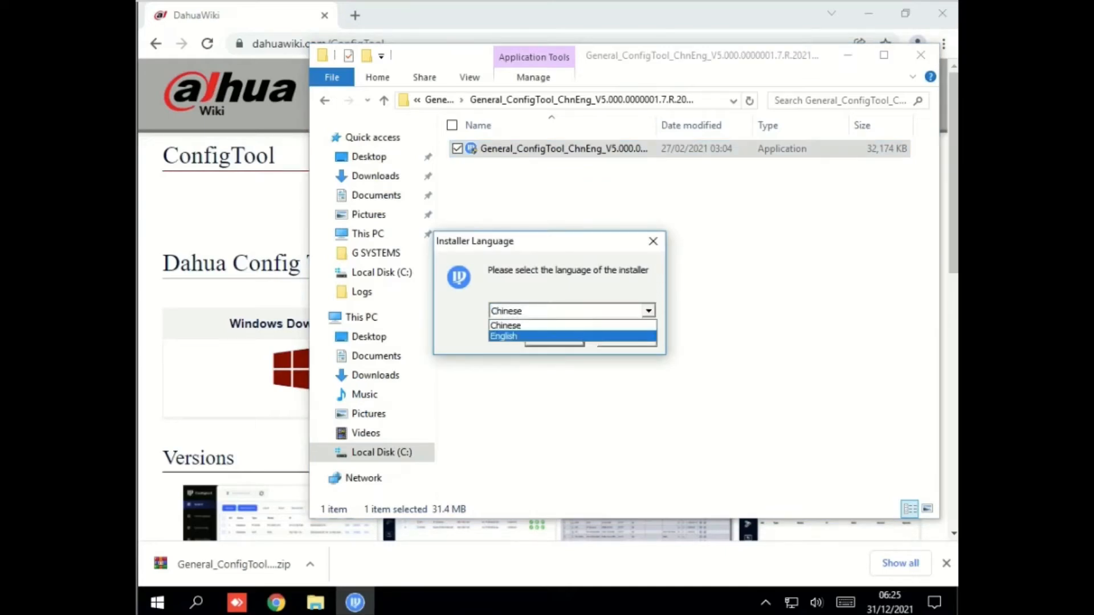
{"action": "left_click", "coordinate": [570, 336]}
{"action": "key", "text": "Return"}
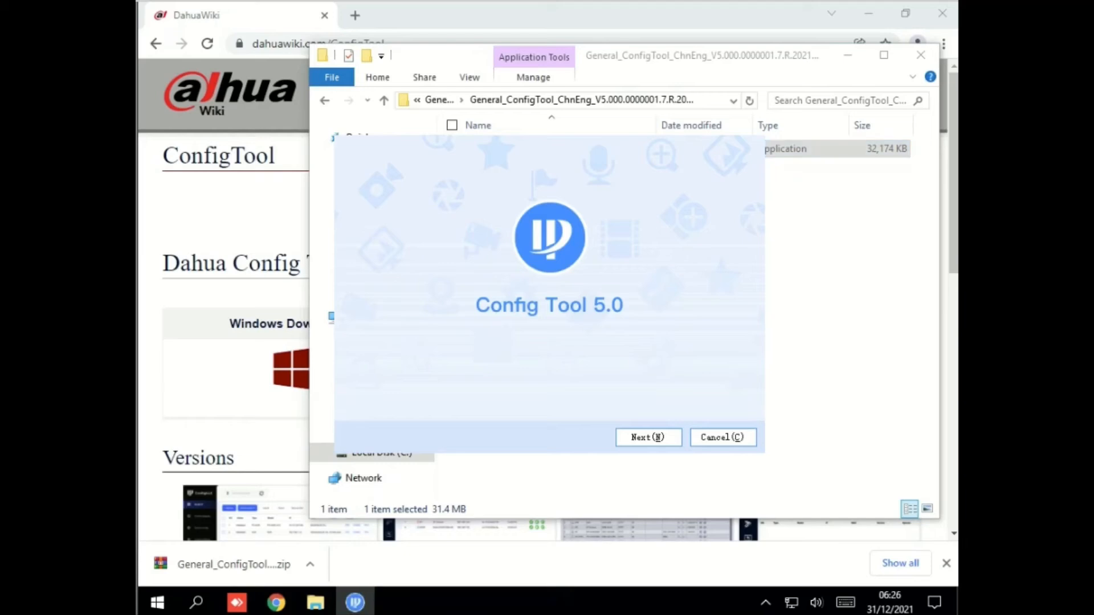
Step: Accept the licence agreement, install Config Tool 5.0 in C:\Program Files (x86)\ConfigTool and launch it
{"action": "key", "text": "Return"}
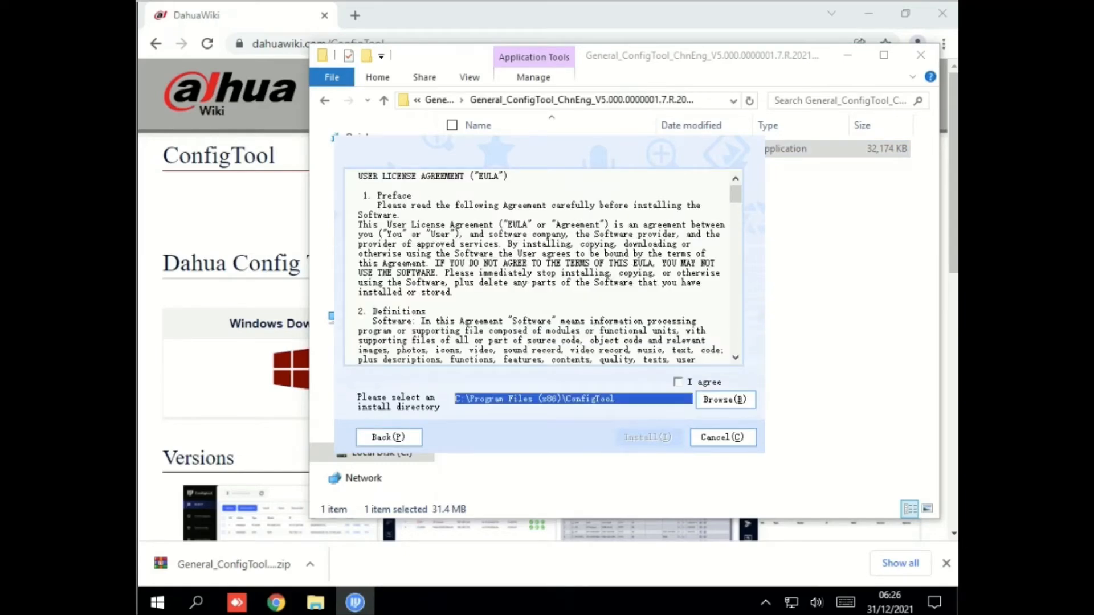
{"action": "left_click", "coordinate": [678, 383]}
{"action": "left_click", "coordinate": [649, 438]}
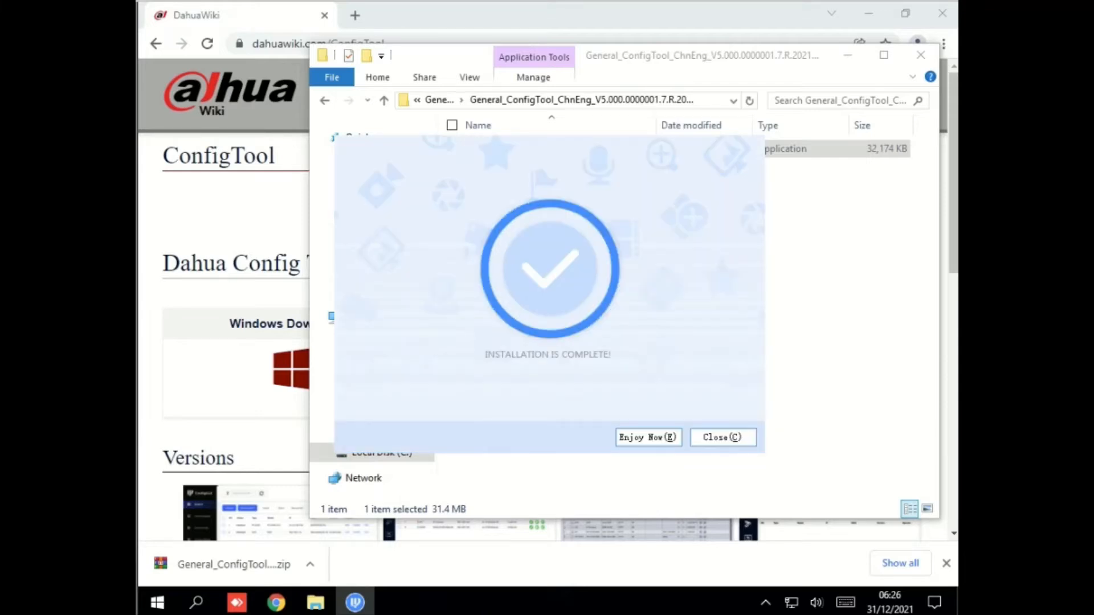
{"action": "left_click", "coordinate": [648, 437]}
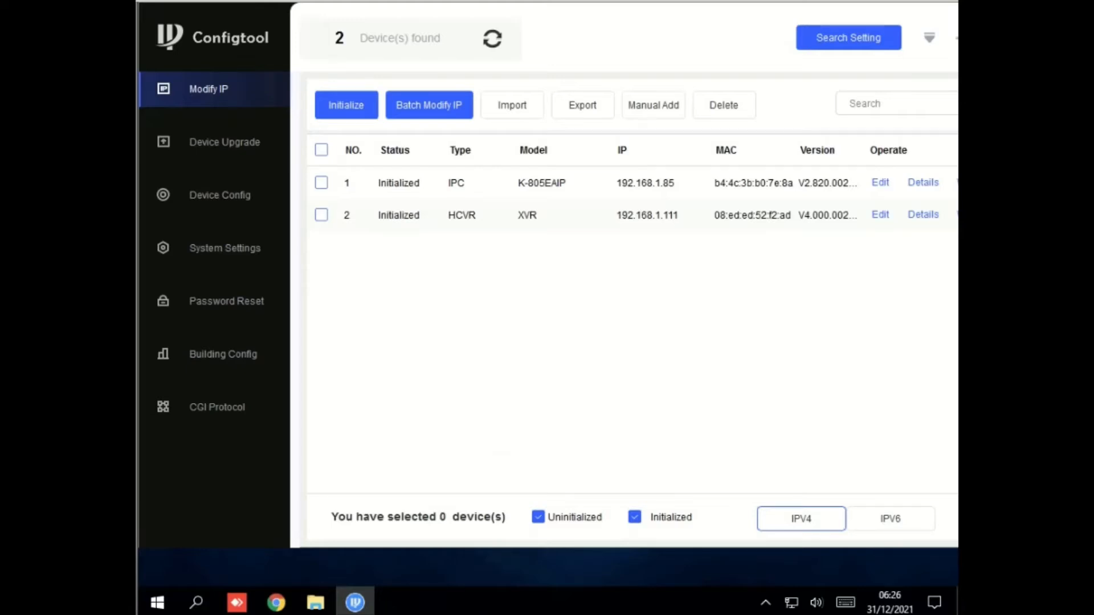
Step: Rerun the device search on the current network segment, using the login details in the search settings
{"action": "left_click", "coordinate": [321, 183]}
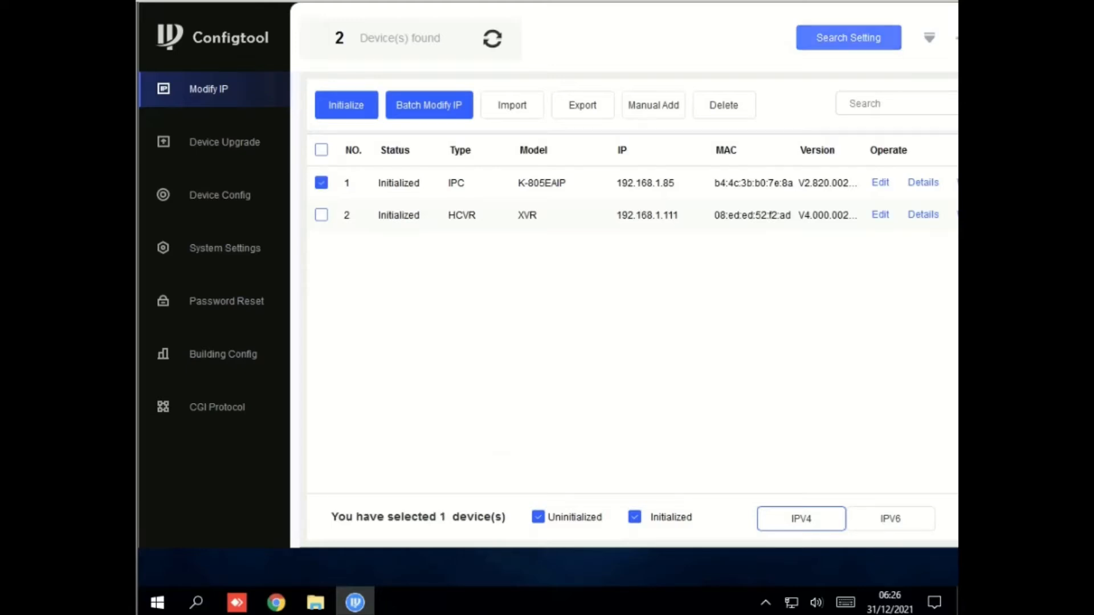
{"action": "left_click", "coordinate": [849, 38]}
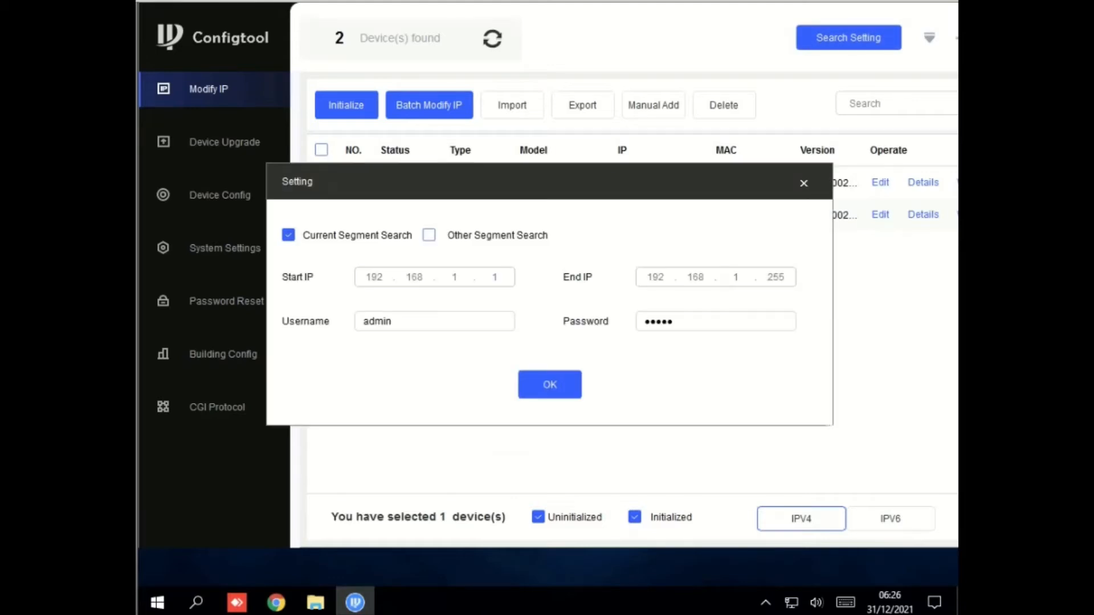
{"action": "left_click", "coordinate": [392, 321]}
{"action": "left_click", "coordinate": [673, 322]}
{"action": "left_click", "coordinate": [550, 384]}
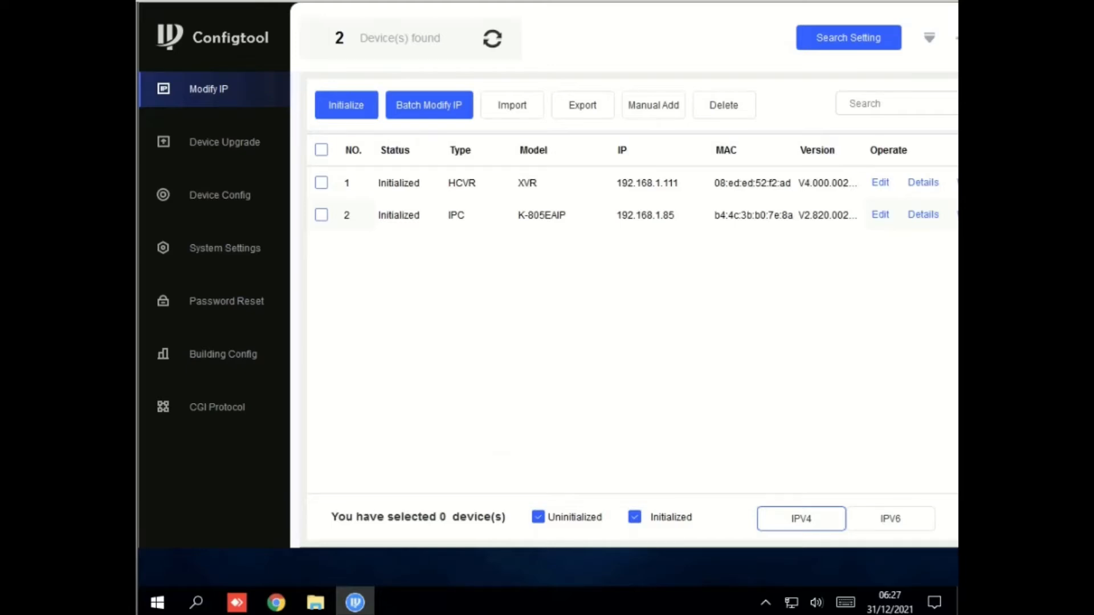
Step: Switch to a Command Prompt, run ipconfig and highlight the Ethernet adapter's IPv4 default gateway address
{"action": "key", "text": "super+r"}
{"action": "key", "text": "Return"}
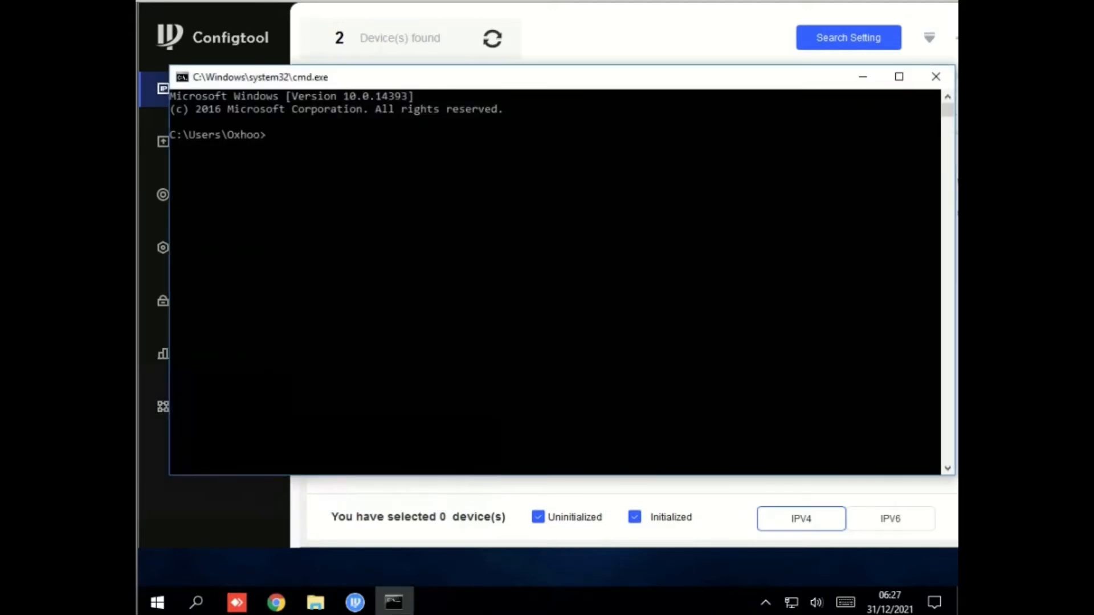
{"action": "type", "text": "ipconfig"}
{"action": "key", "text": "Return"}
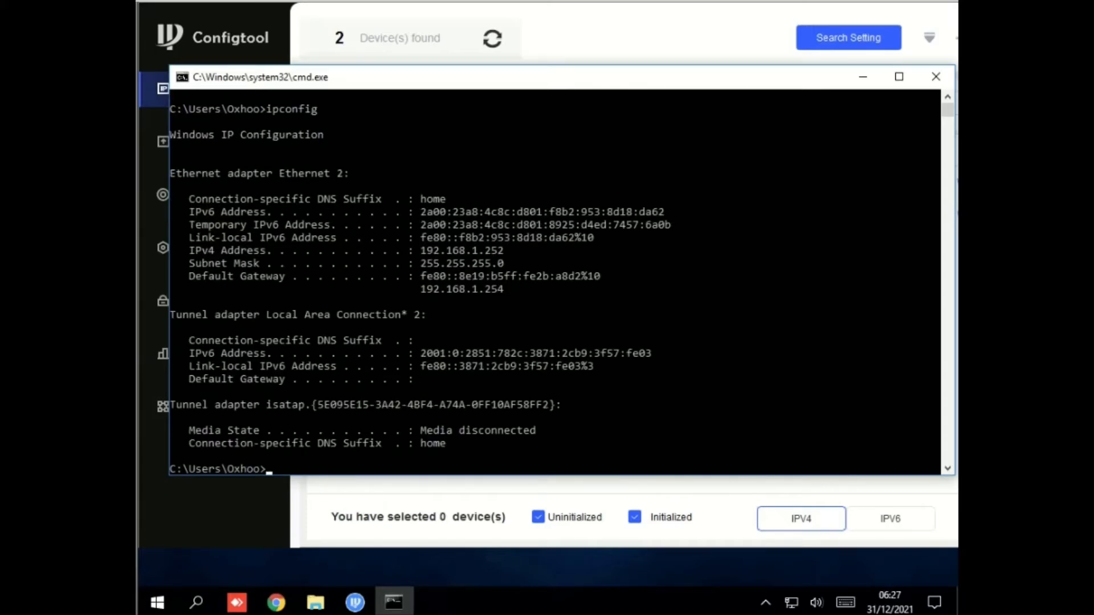
{"action": "left_click_drag", "start_coordinate": [440, 289], "coordinate": [510, 289]}
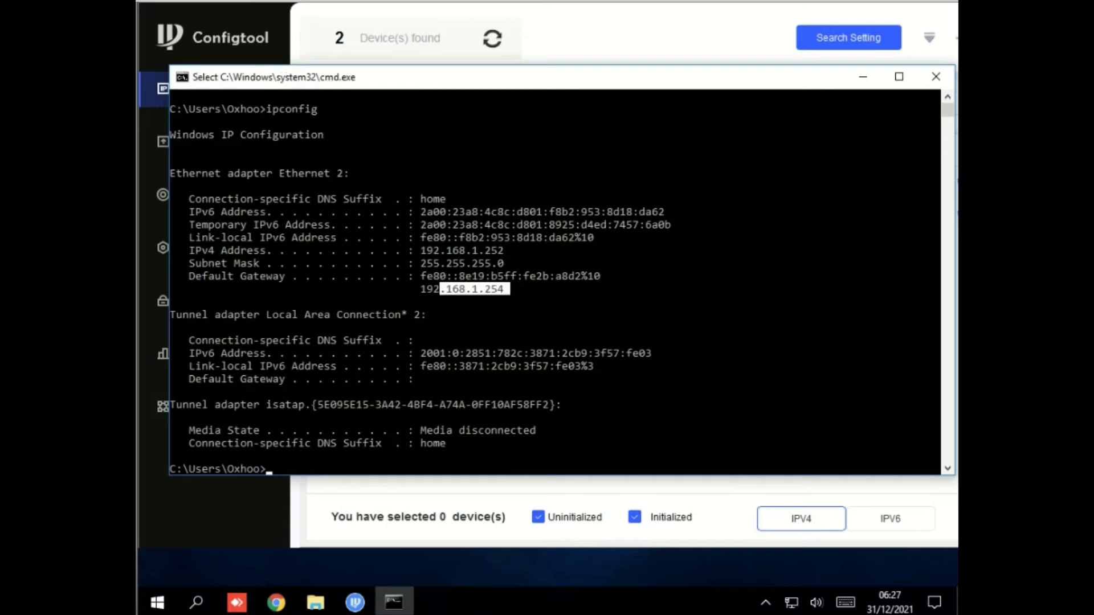
{"action": "left_click_drag", "start_coordinate": [440, 289], "coordinate": [419, 289]}
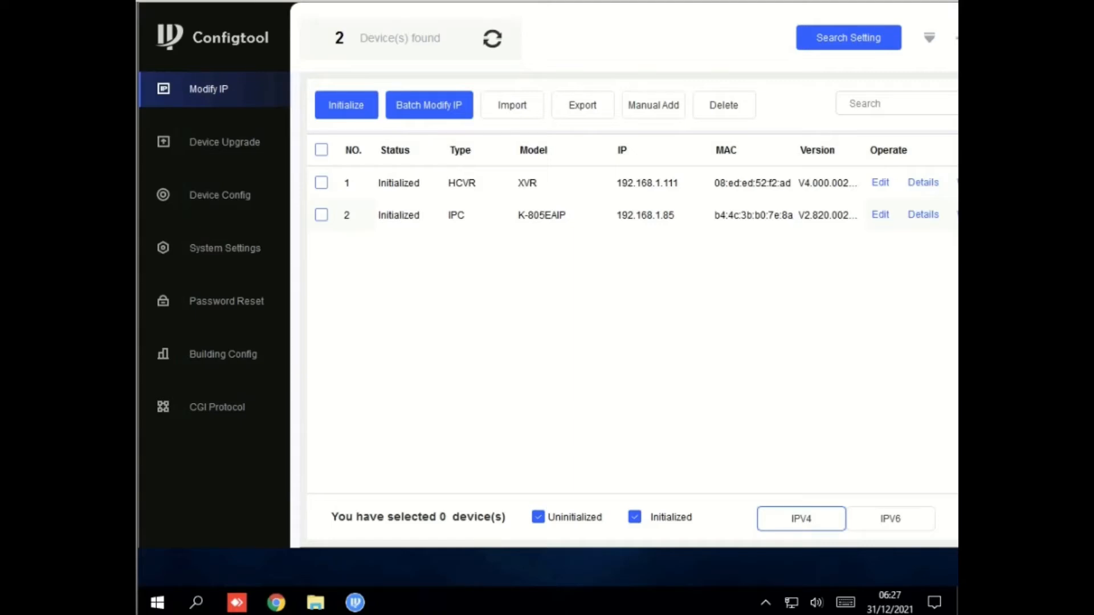
Step: Switch to Network and Sharing Centre and examine the Ethernet 2 connection details, especially the IPv4 default gateway
{"action": "right_click", "coordinate": [791, 602]}
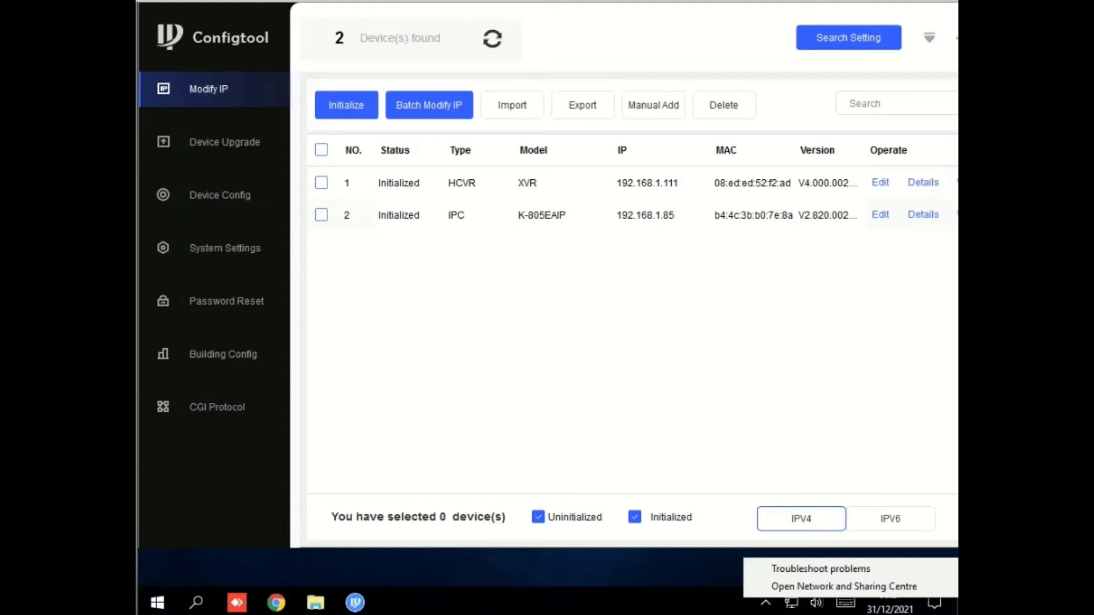
{"action": "left_click", "coordinate": [844, 587]}
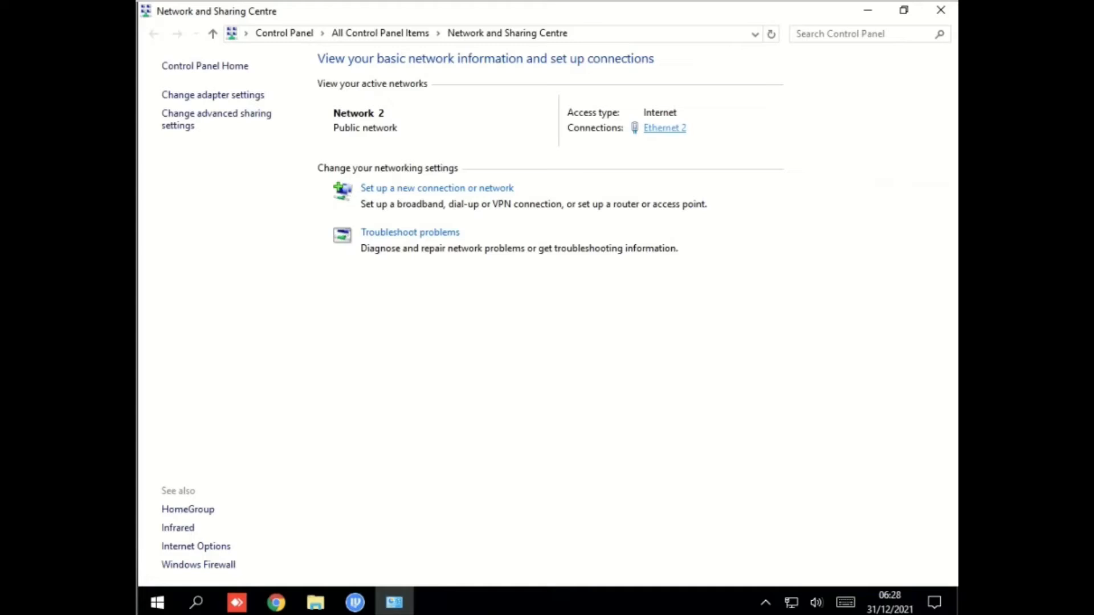
{"action": "left_click", "coordinate": [665, 128]}
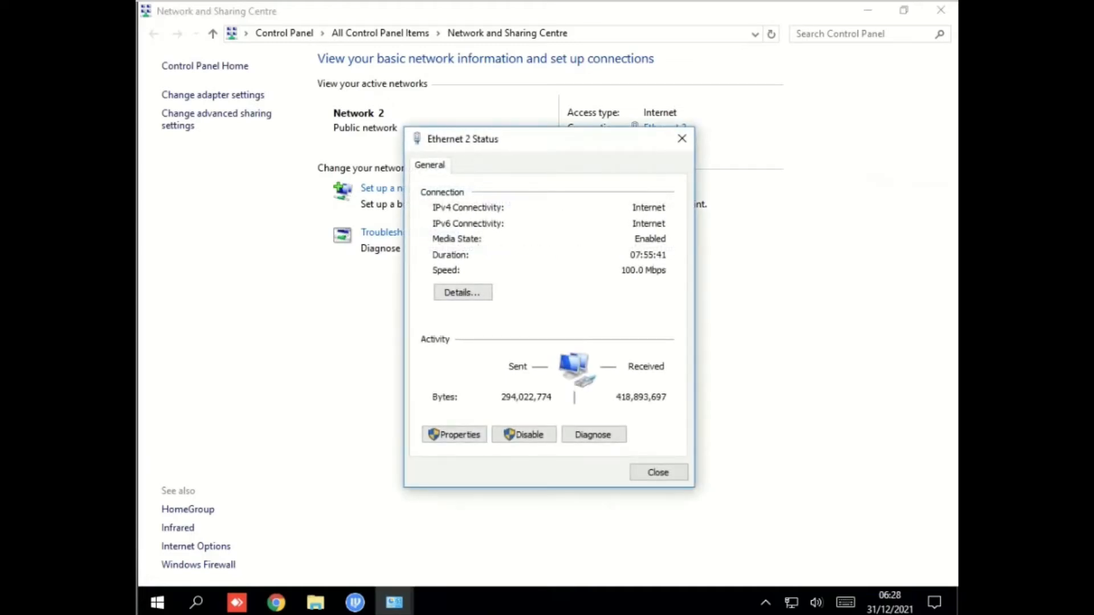
{"action": "left_click", "coordinate": [462, 292]}
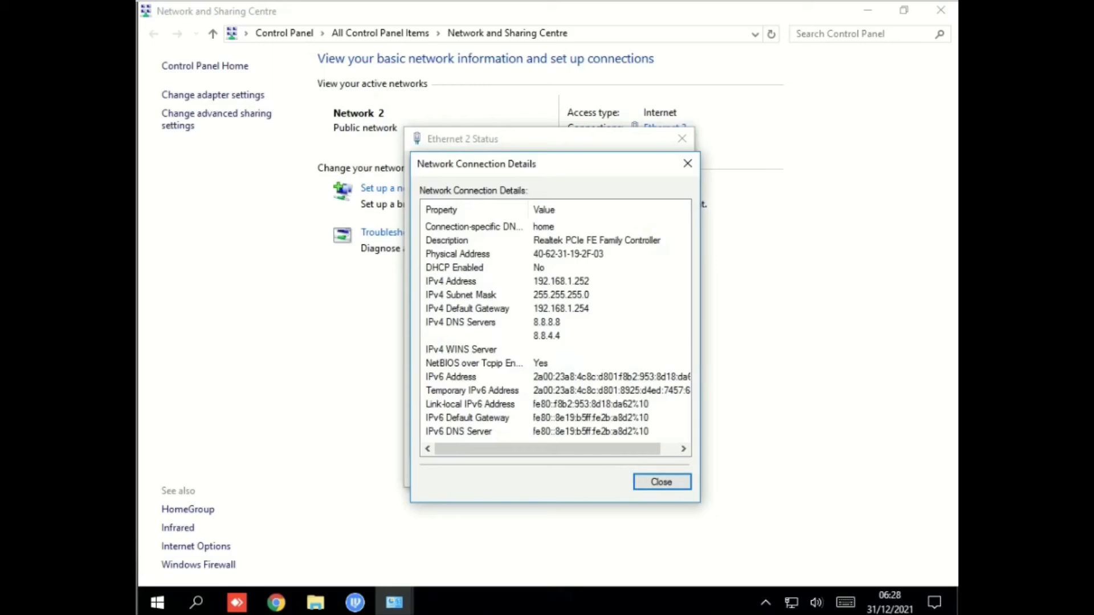
{"action": "left_click", "coordinate": [560, 308]}
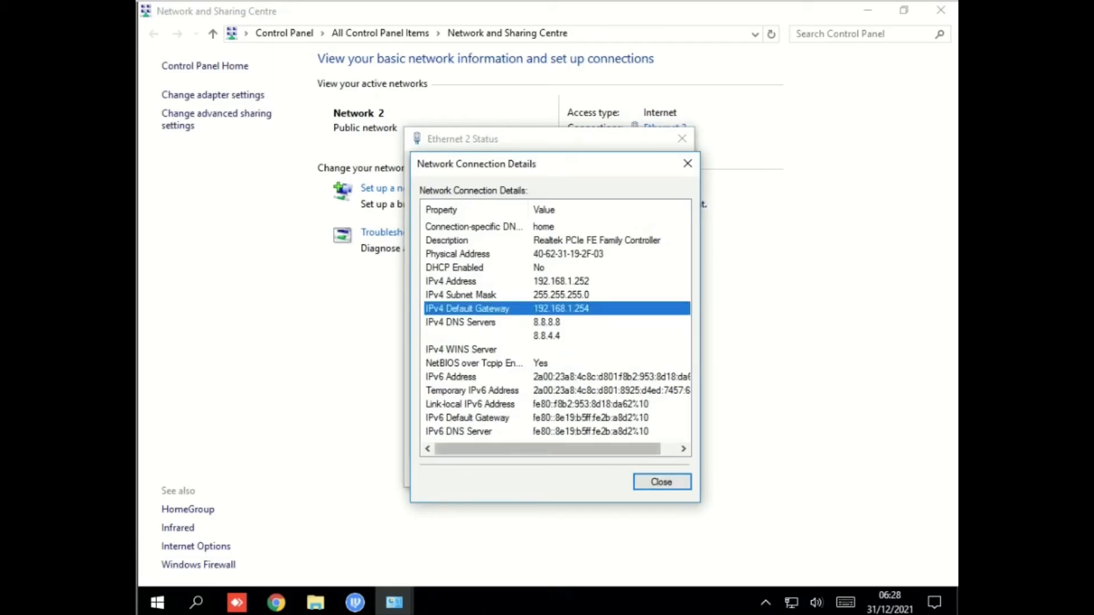
{"action": "left_click", "coordinate": [662, 482]}
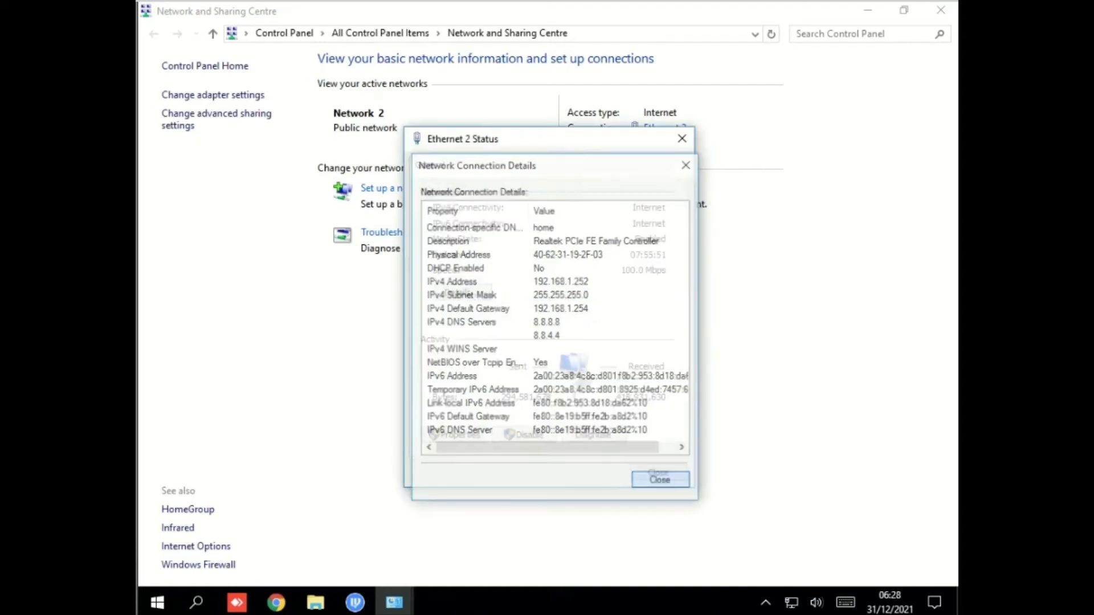
{"action": "left_click", "coordinate": [681, 138]}
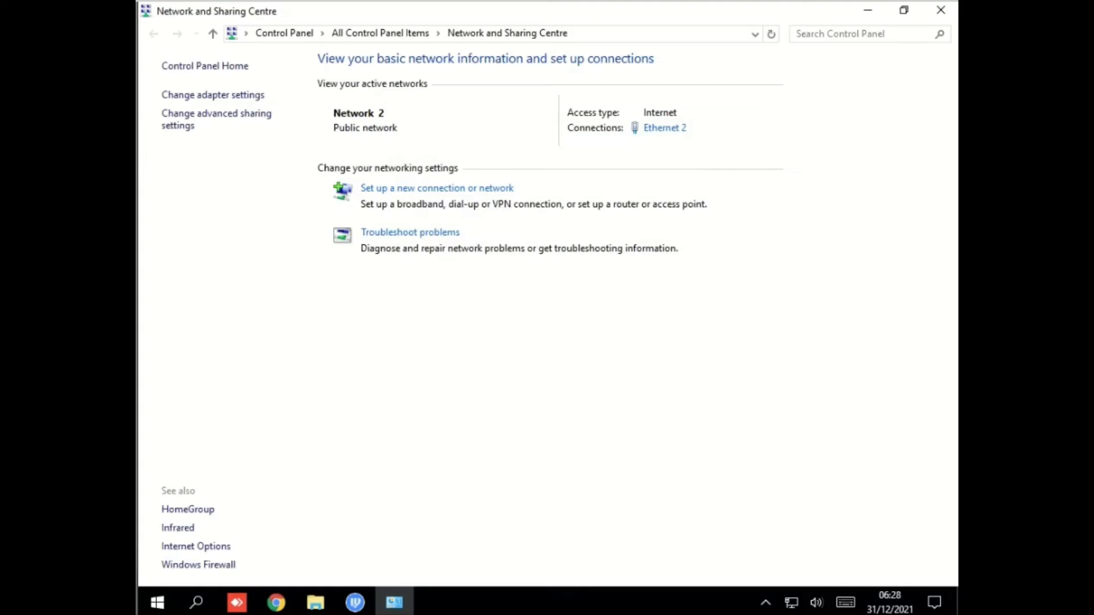
{"action": "left_click", "coordinate": [665, 127]}
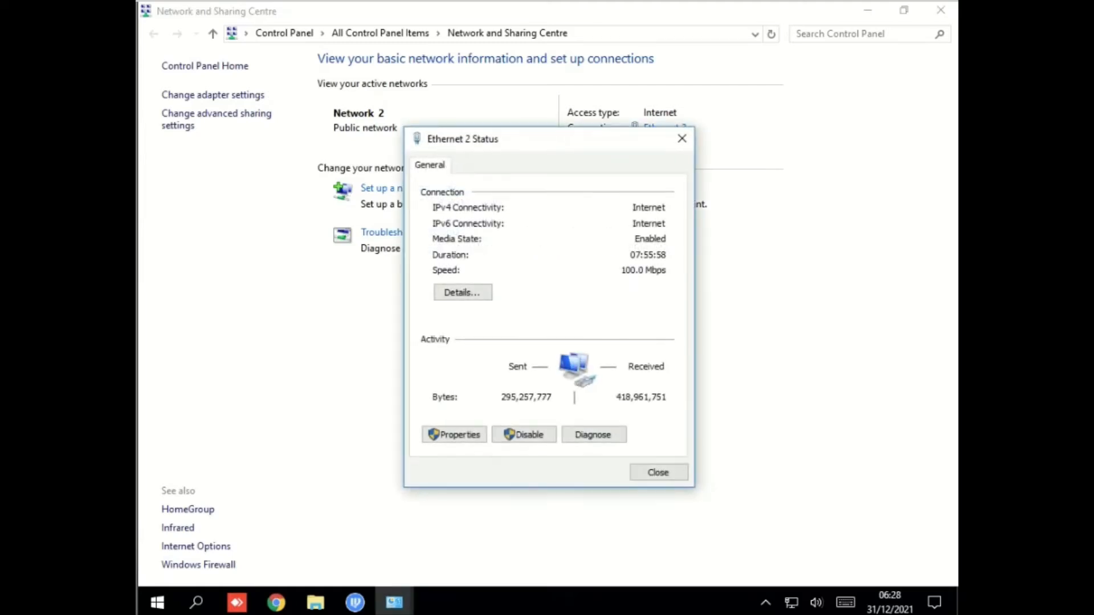
{"action": "left_click", "coordinate": [463, 292]}
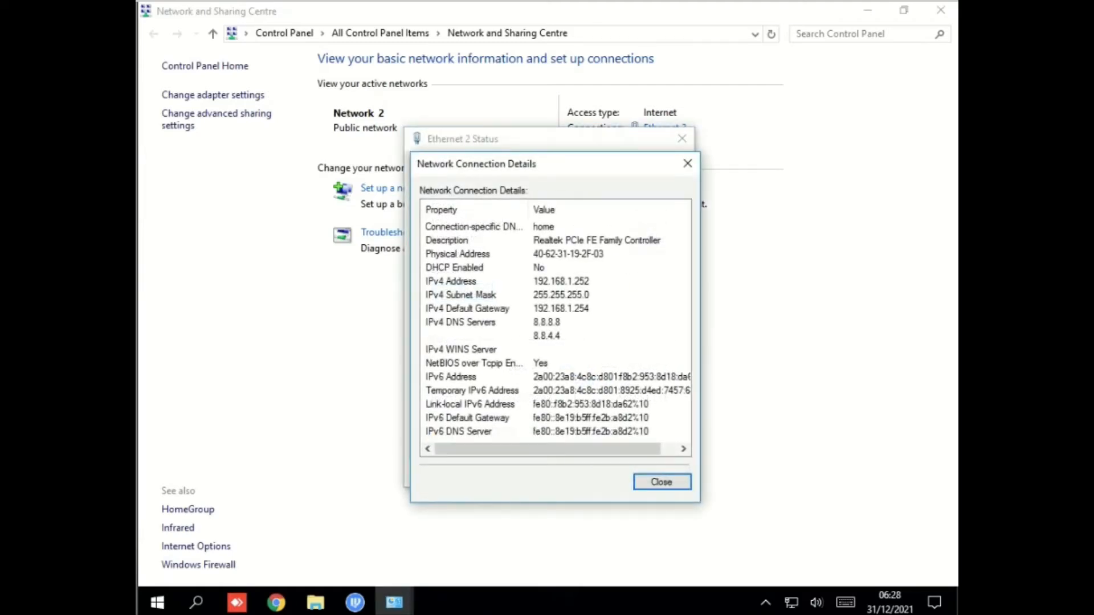
{"action": "left_click", "coordinate": [661, 482]}
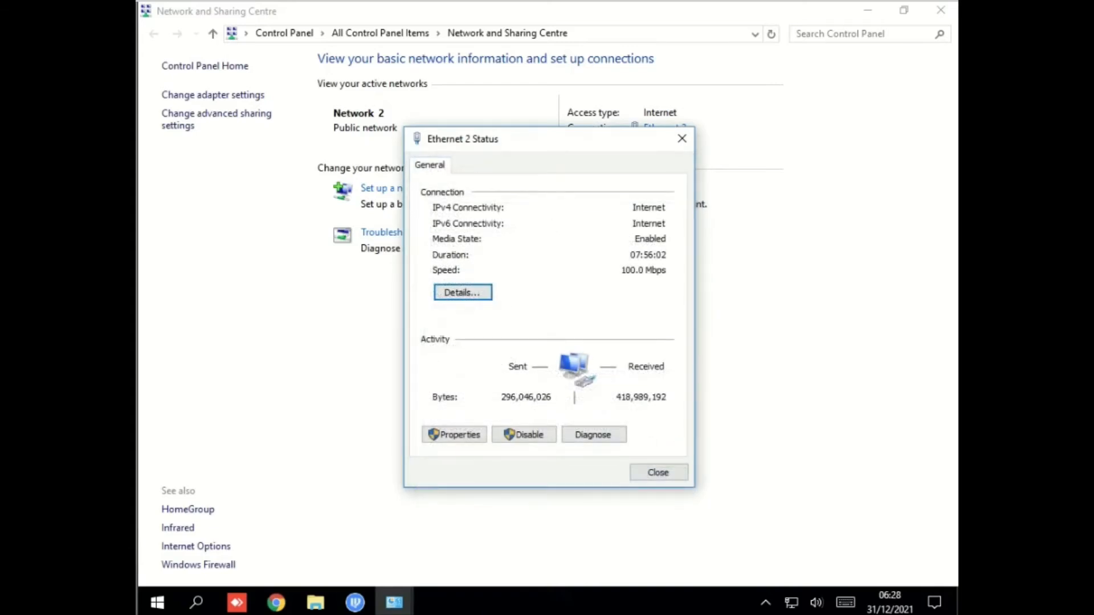
Step: Open the Internet Protocol Version 4 (TCP/IPv4) properties of the Ethernet 2 connection
{"action": "left_click", "coordinate": [454, 435]}
{"action": "left_click", "coordinate": [454, 435]}
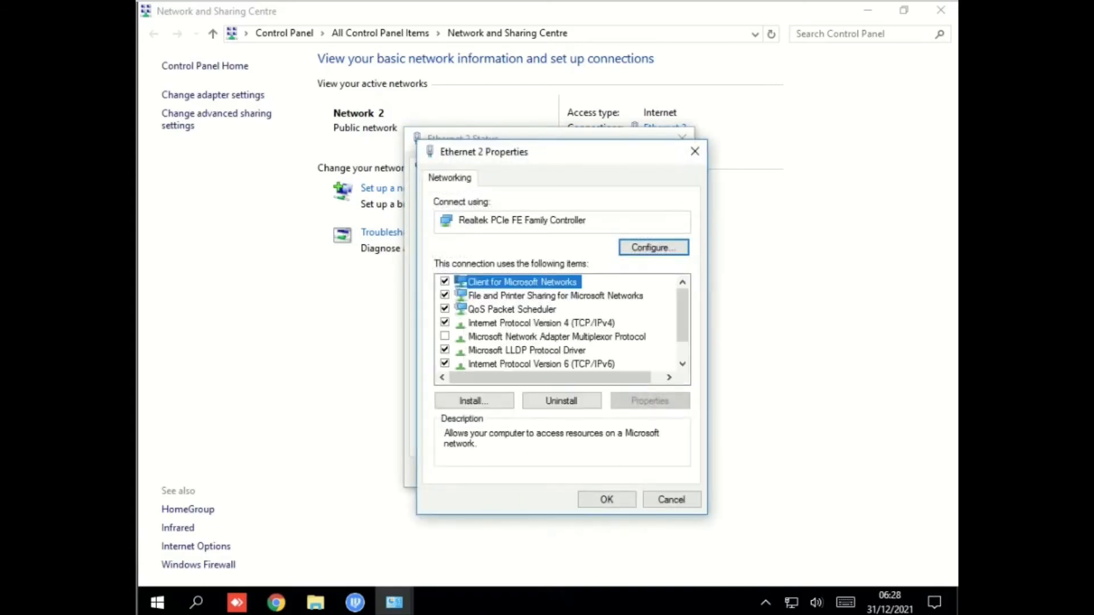
{"action": "left_click", "coordinate": [541, 323]}
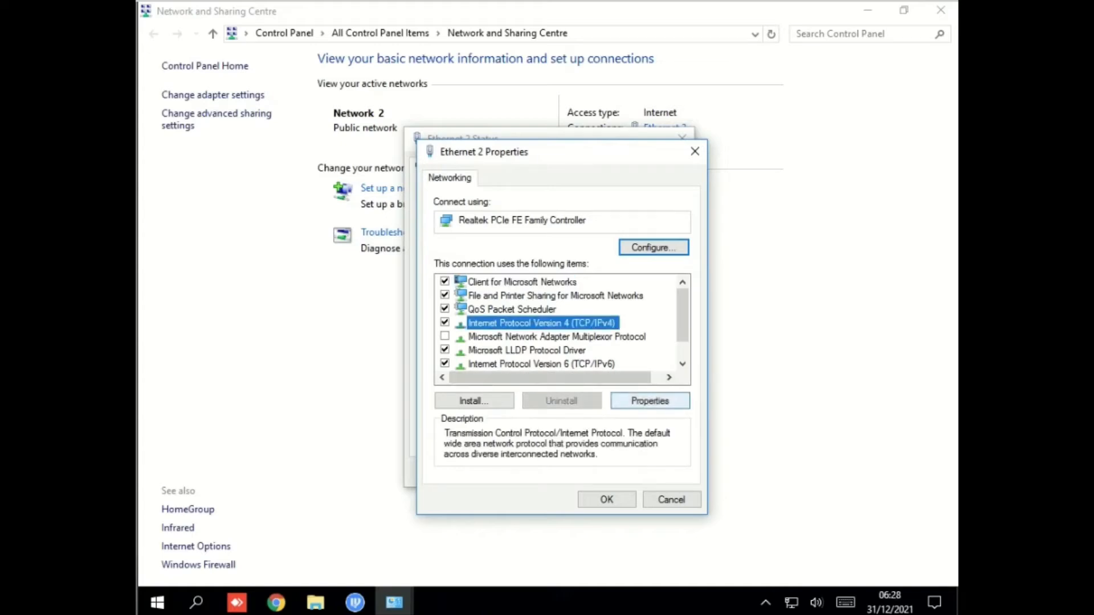
{"action": "left_click", "coordinate": [650, 400]}
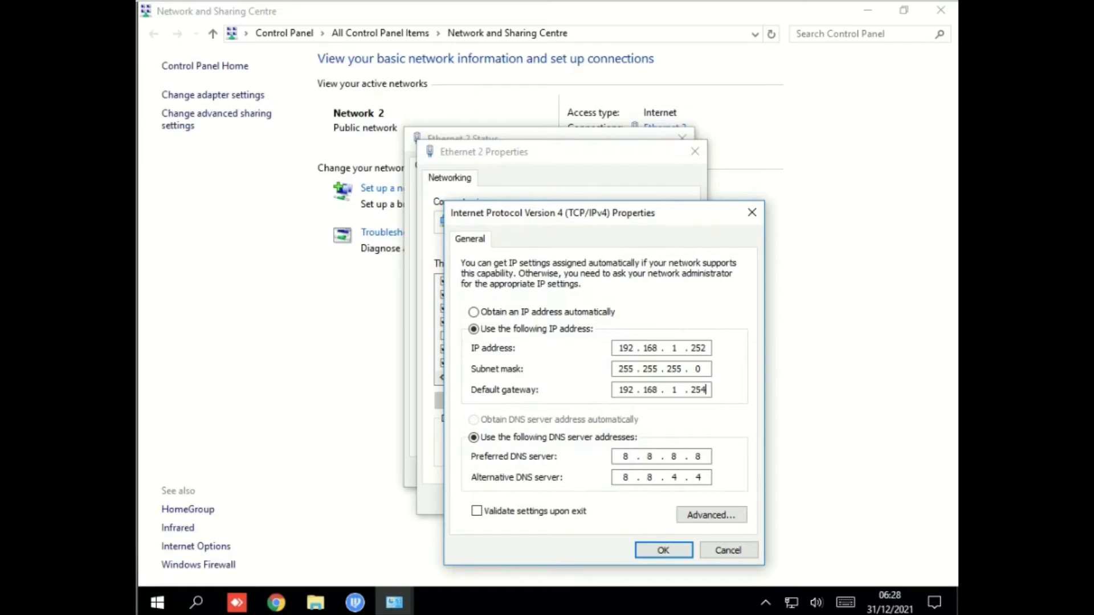
Step: Dismiss the TCP/IPv4 and Ethernet 2 dialogs without changes and close Network and Sharing Centre
{"action": "left_click", "coordinate": [728, 551]}
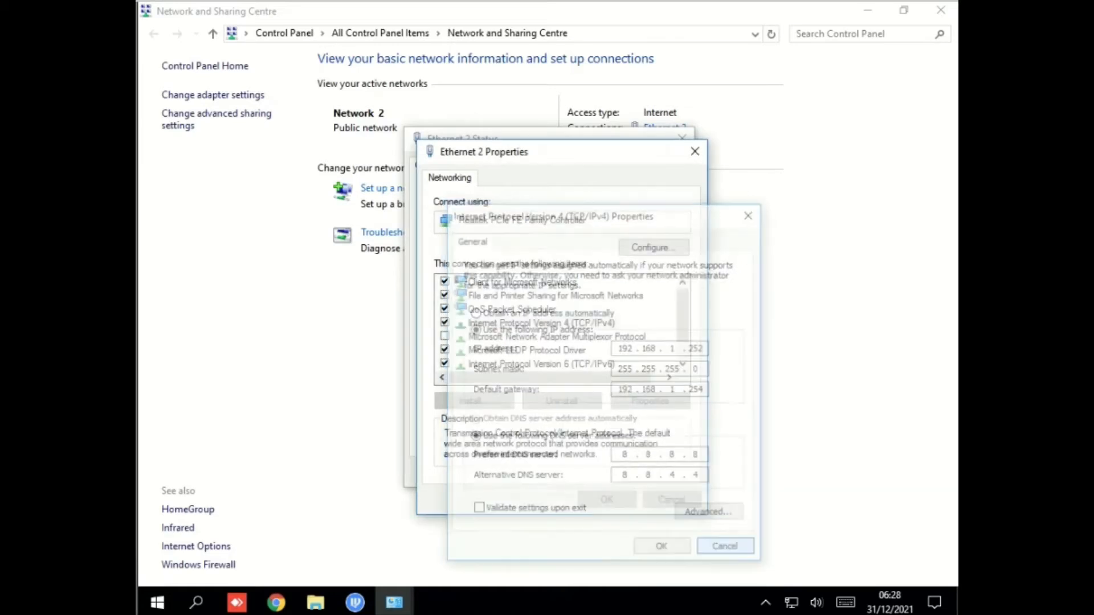
{"action": "left_click", "coordinate": [670, 497]}
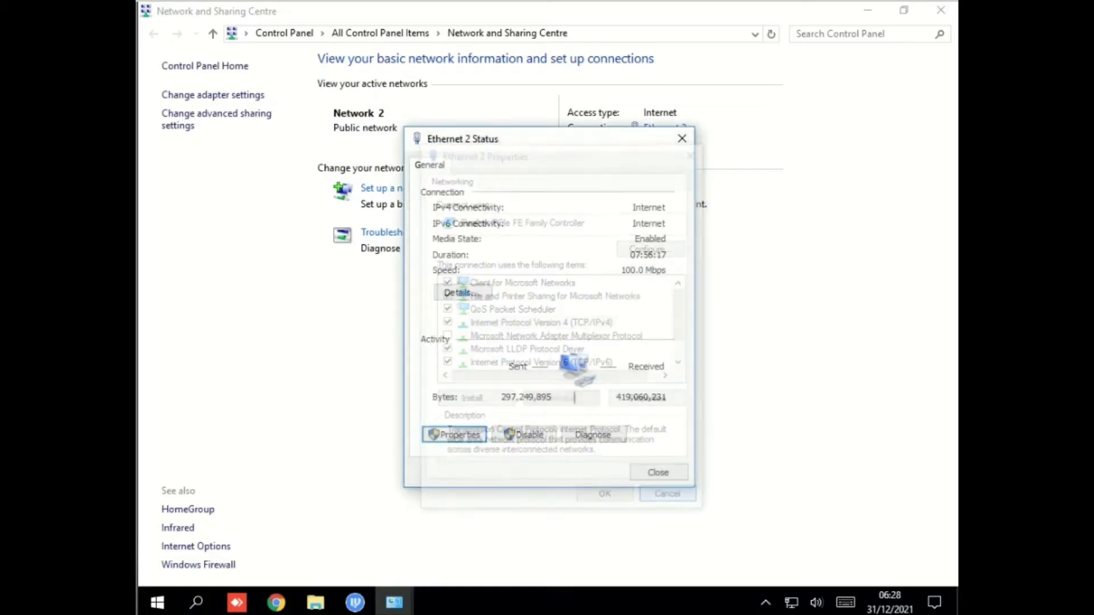
{"action": "left_click", "coordinate": [658, 472]}
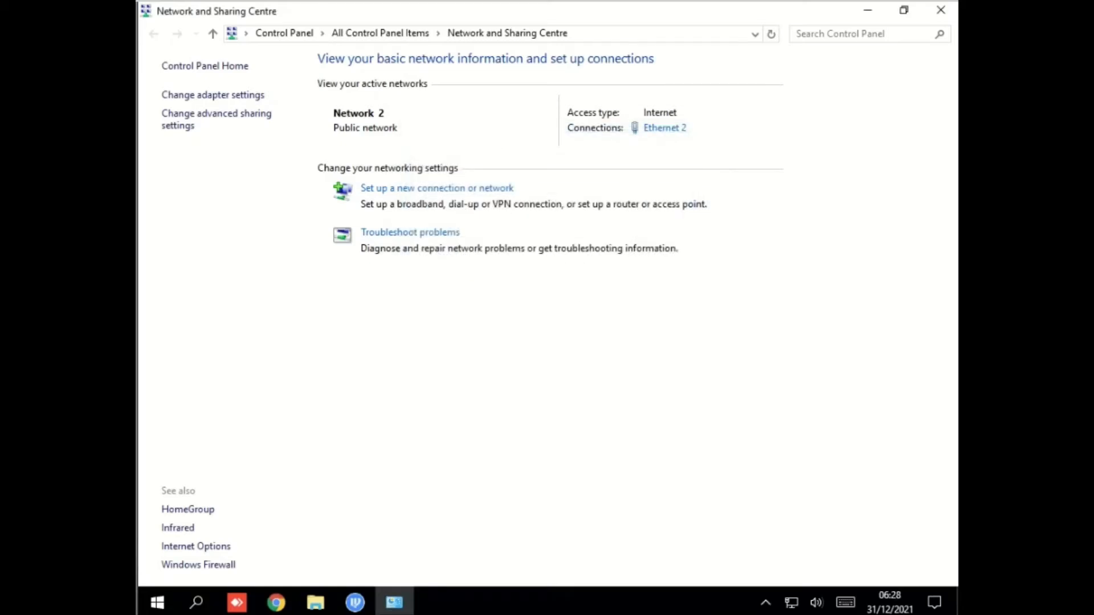
{"action": "left_click", "coordinate": [941, 10]}
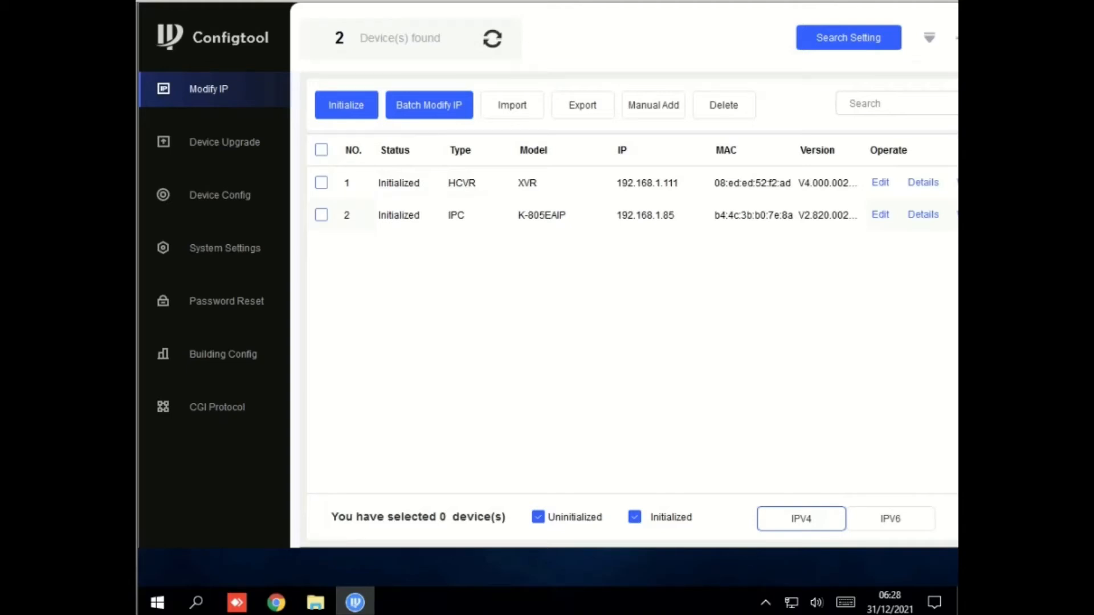
Step: Select the K-805EAIP camera, open its IP address settings and enter the static target IP 192.168.1.85
{"action": "left_click", "coordinate": [321, 215]}
{"action": "left_click", "coordinate": [881, 214]}
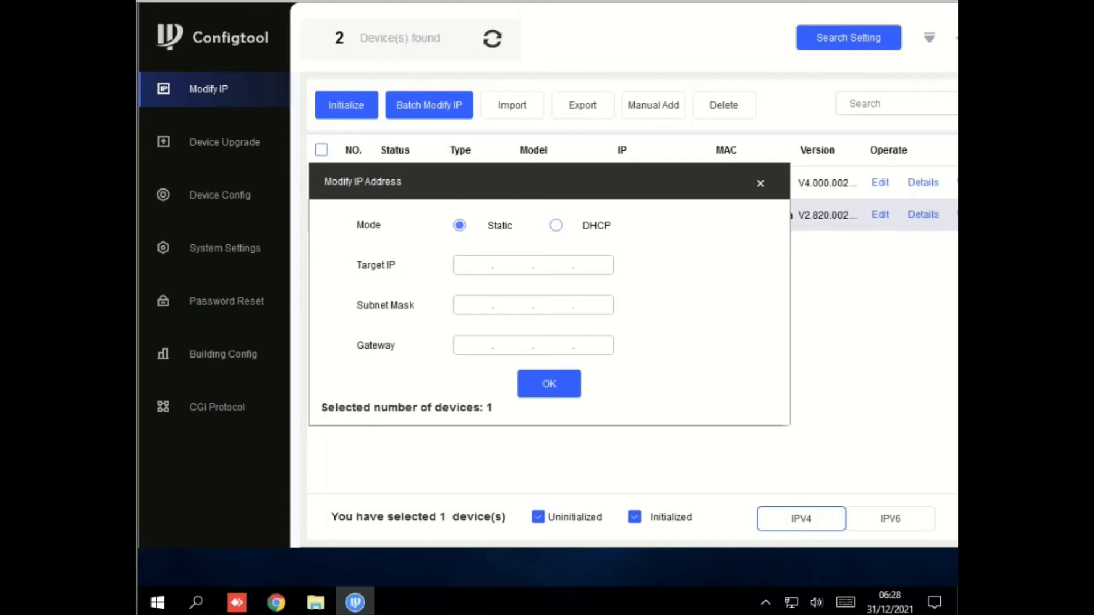
{"action": "type", "text": "192 ."}
{"action": "right_click", "coordinate": [512, 265]}
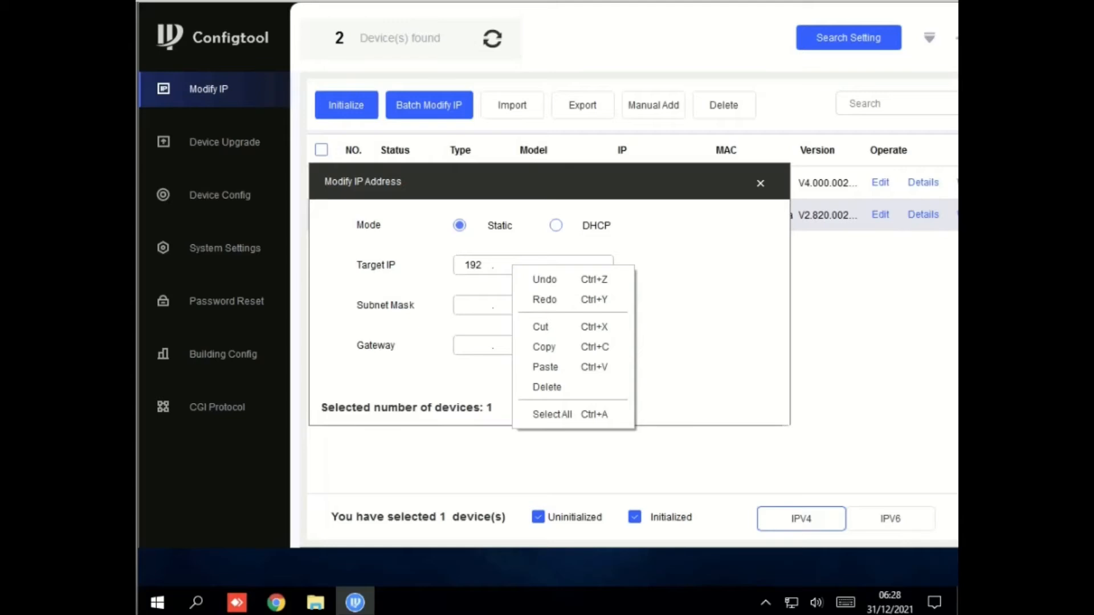
{"action": "key", "text": "Escape"}
{"action": "type", "text": "1"}
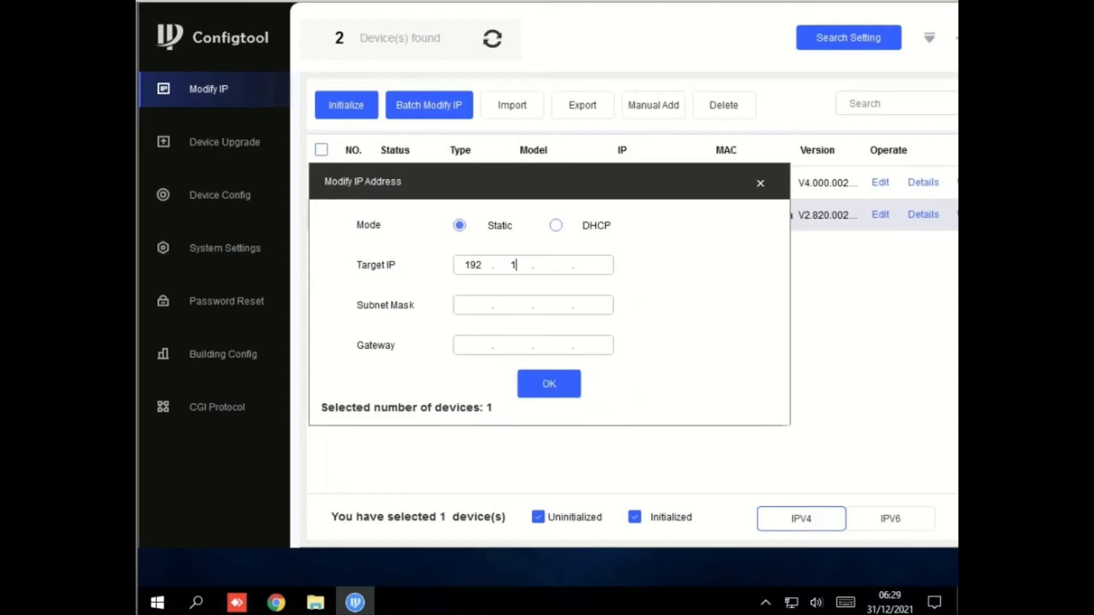
{"action": "type", "text": "68.1.85"}
Step: Fill in subnet mask 255.255.255.0 and gateway 192.168.1.254 for the camera, and dismiss the form without applying it
{"action": "left_click", "coordinate": [473, 306]}
{"action": "type", "text": "255.255.255."}
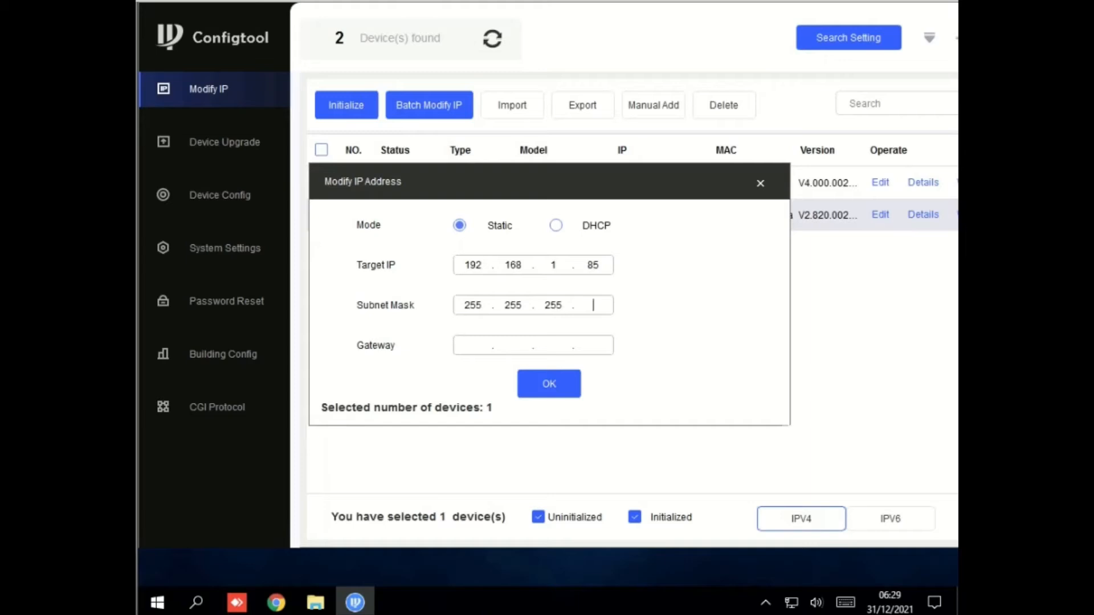
{"action": "type", "text": "0"}
{"action": "left_click", "coordinate": [473, 345]}
{"action": "type", "text": "2"}
{"action": "key", "text": "BackSpace"}
{"action": "type", "text": "192.168.1.254"}
{"action": "left_click", "coordinate": [760, 183]}
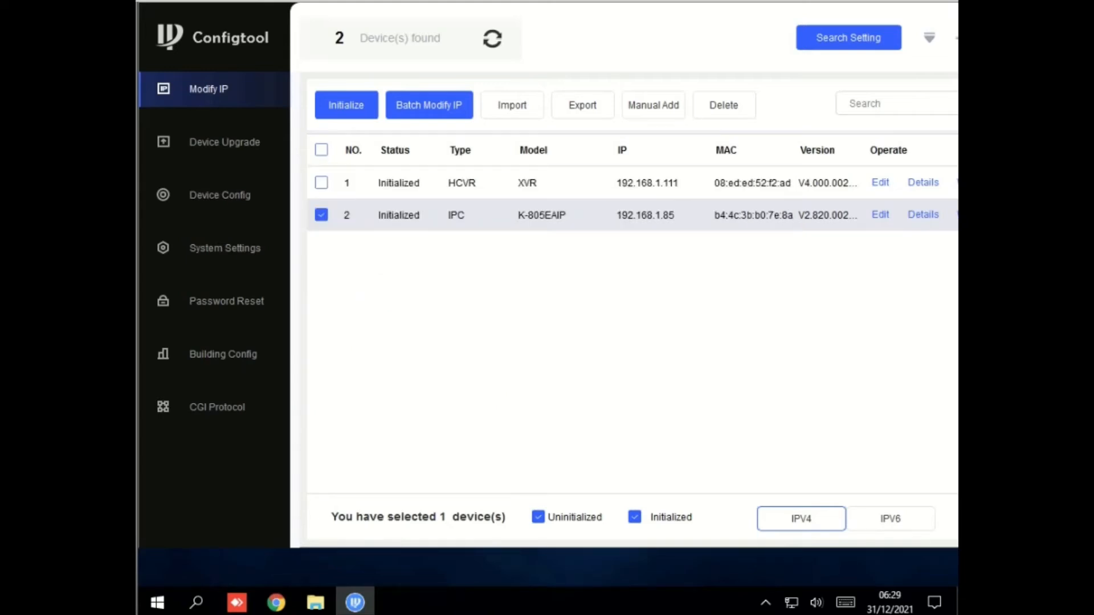
Step: Open the K-805EAIP camera's web page at 192.168.1.85 in Internet Explorer, maximise the window and log in with the account password
{"action": "left_click_drag", "start_coordinate": [655, 38], "coordinate": [608, 38]}
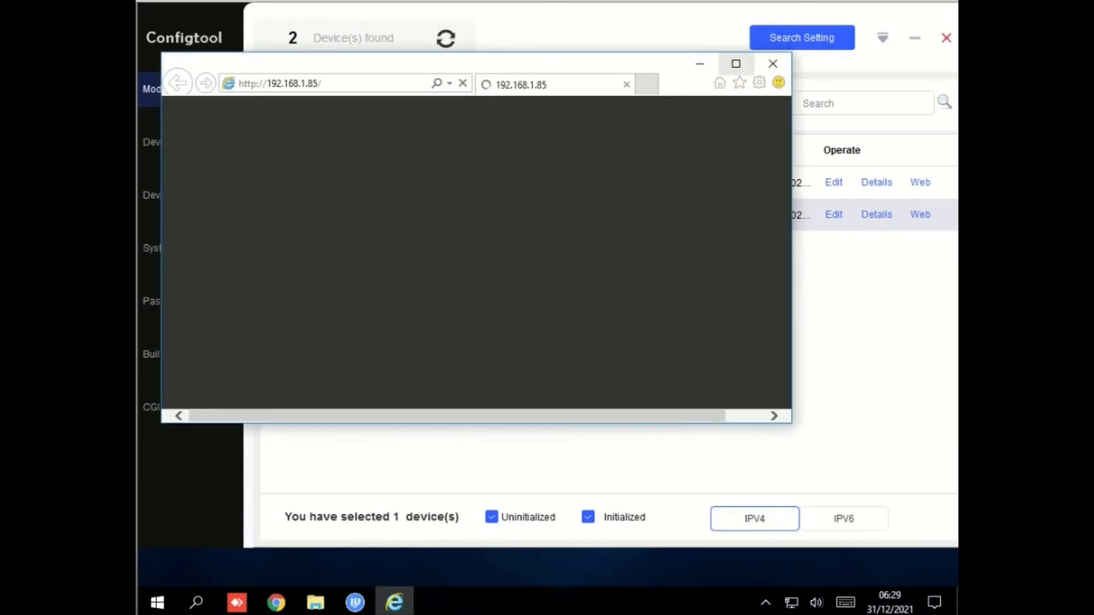
{"action": "left_click", "coordinate": [736, 63]}
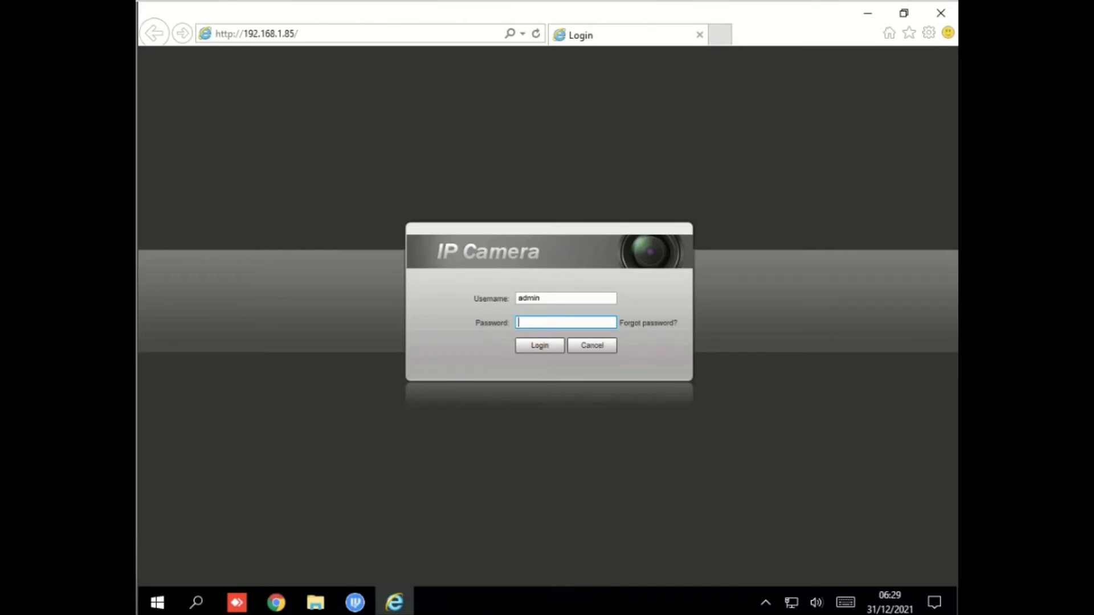
{"action": "type", "text": "•••••••••••"}
{"action": "key", "text": "Tab"}
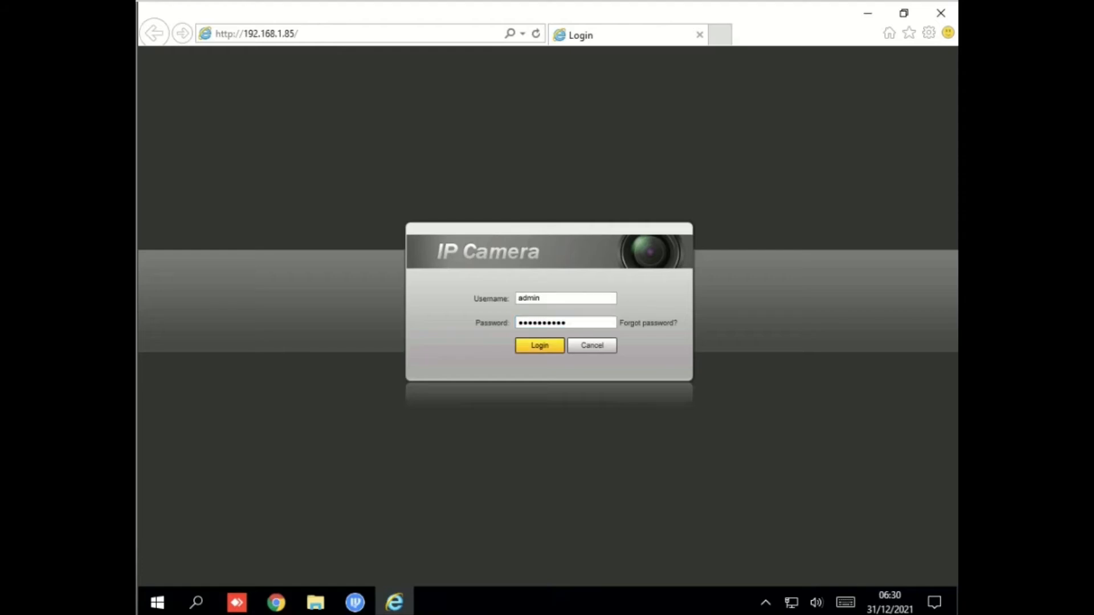
{"action": "key", "text": "Return"}
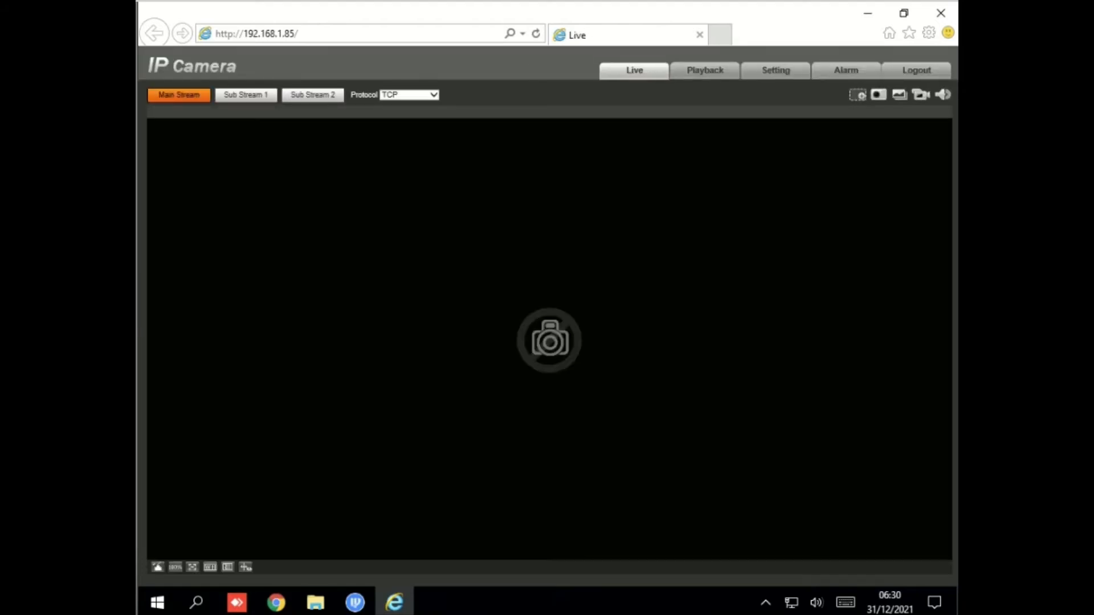
Step: Examine the camera's general language options and its date and time settings, including time zone and NTP
{"action": "left_click", "coordinate": [775, 71]}
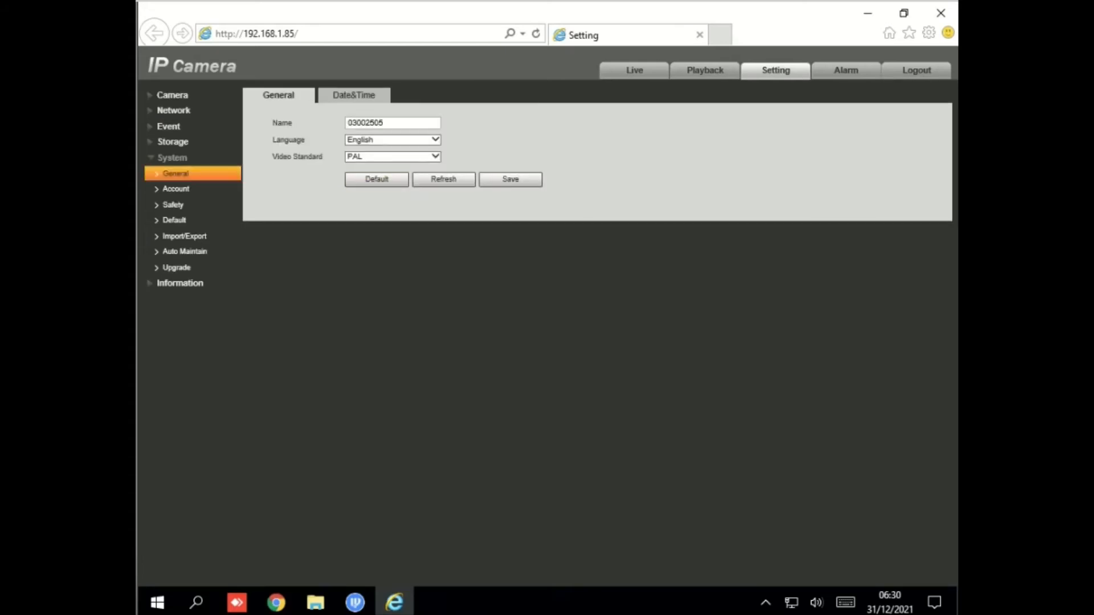
{"action": "left_click", "coordinate": [392, 140]}
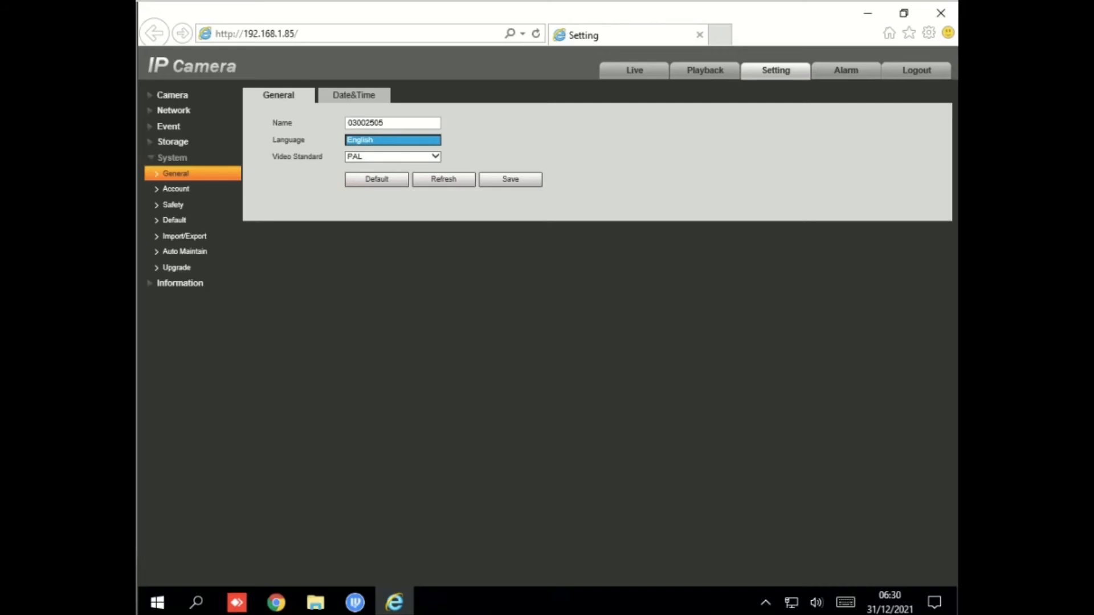
{"action": "left_click", "coordinate": [354, 95]}
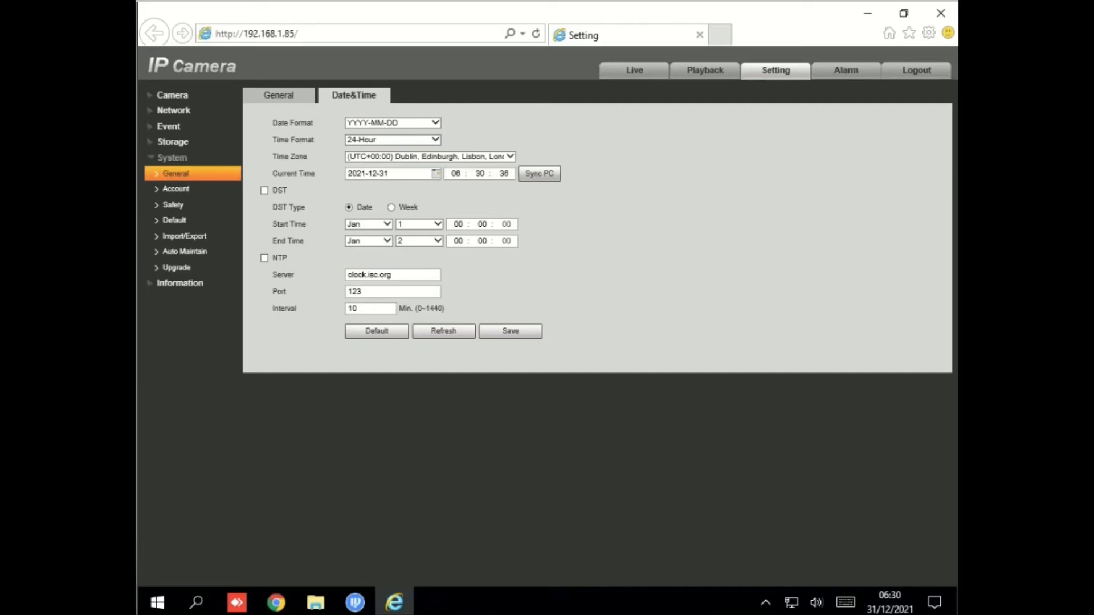
{"action": "left_click", "coordinate": [510, 157]}
{"action": "left_click", "coordinate": [510, 157]}
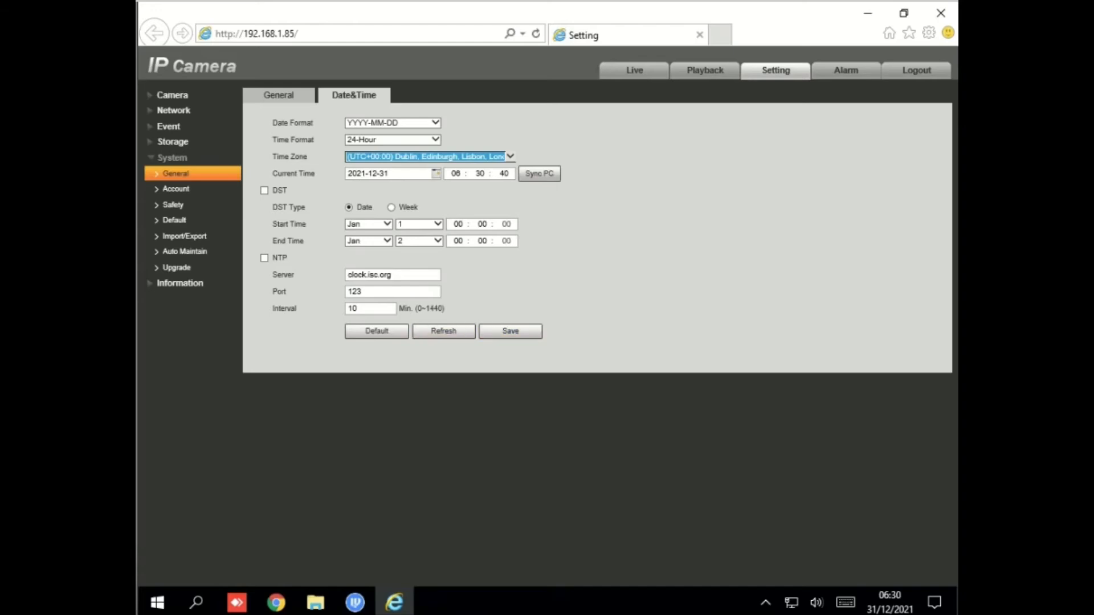
{"action": "left_click", "coordinate": [264, 258]}
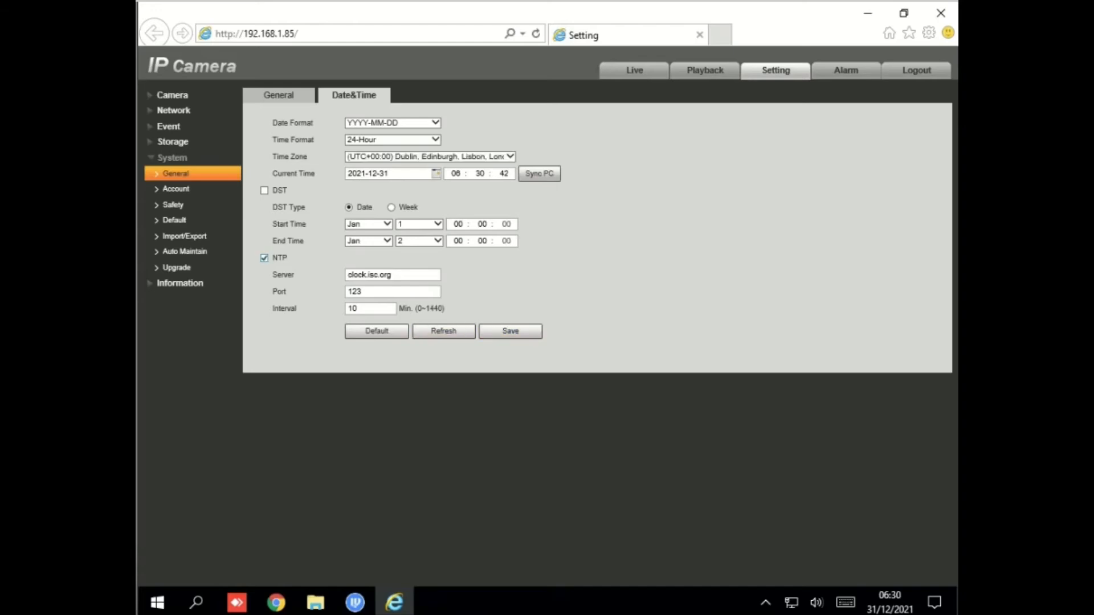
{"action": "left_click", "coordinate": [264, 258]}
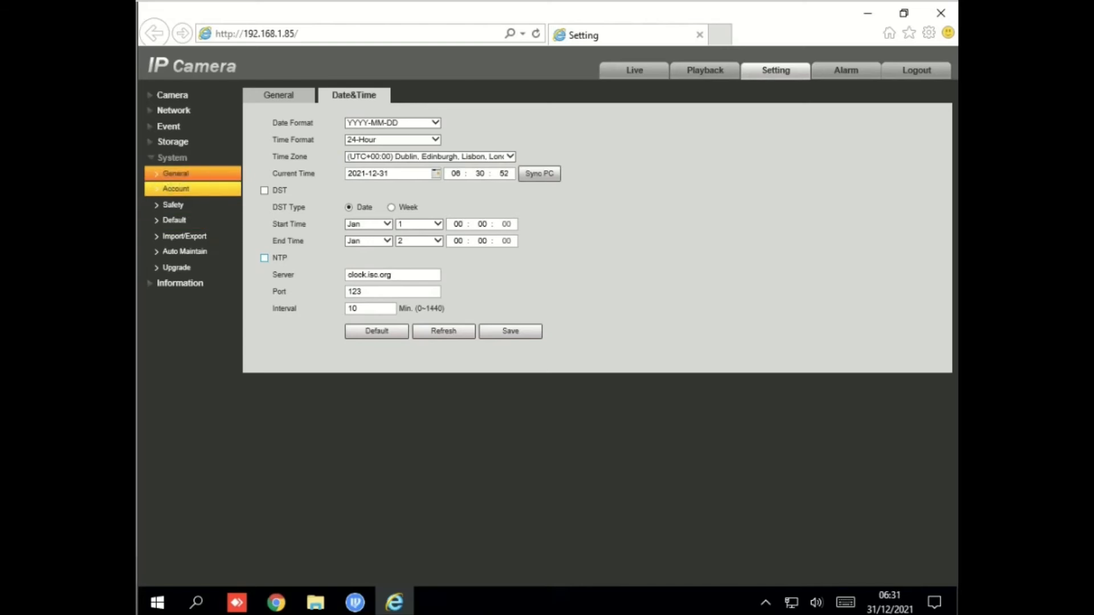
Step: Examine the camera's account list and the fields and group options for adding a user, and cancel without adding one
{"action": "left_click", "coordinate": [176, 189]}
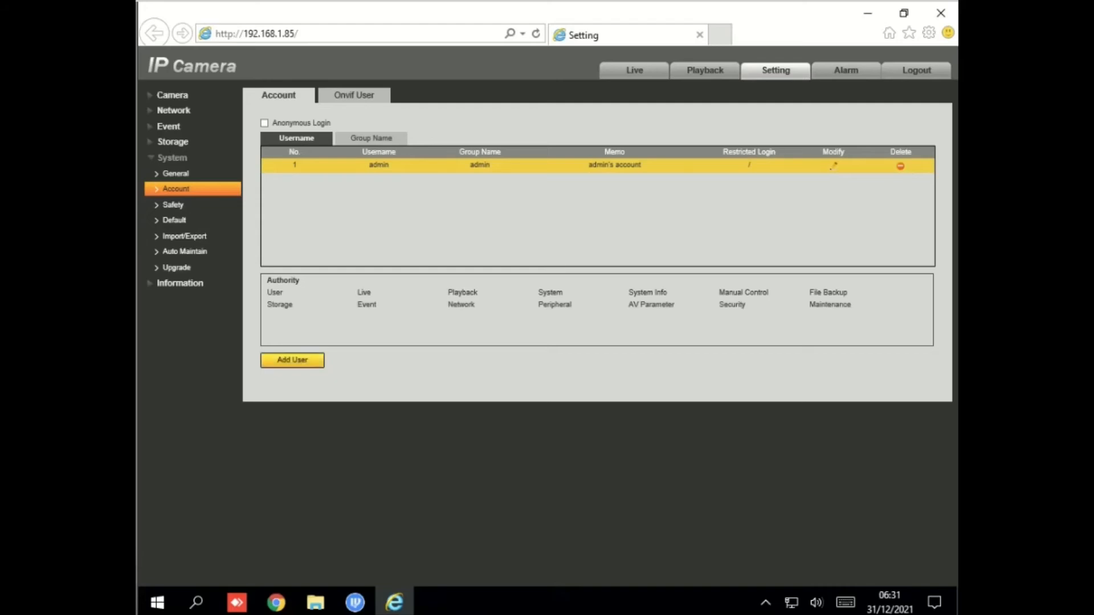
{"action": "left_click", "coordinate": [293, 360]}
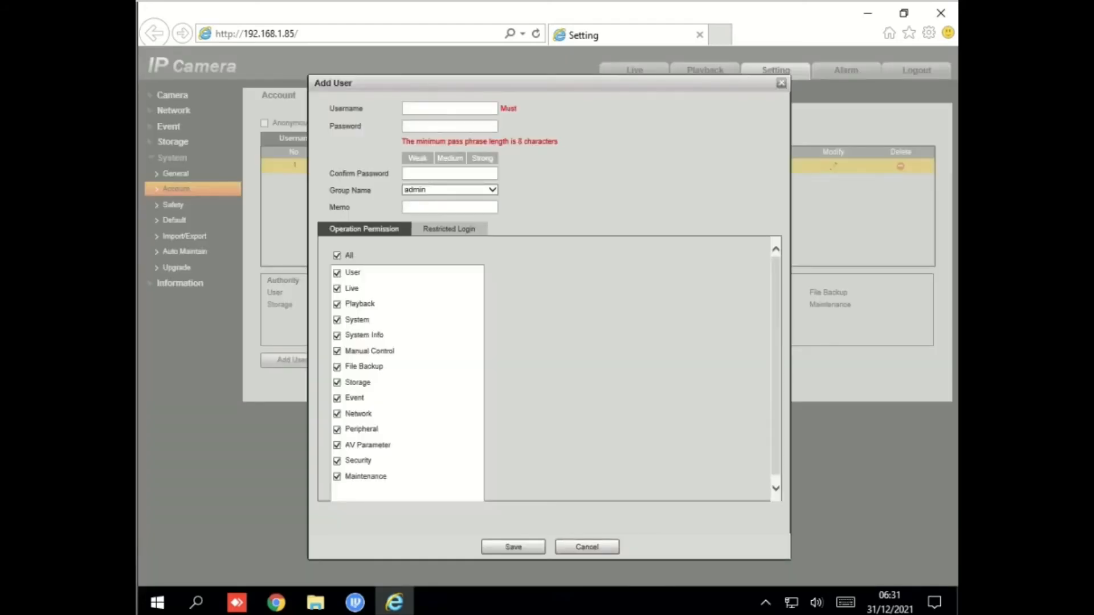
{"action": "left_click", "coordinate": [449, 108]}
{"action": "left_click", "coordinate": [449, 127]}
{"action": "left_click", "coordinate": [449, 173]}
{"action": "left_click", "coordinate": [449, 190]}
{"action": "left_click", "coordinate": [449, 189]}
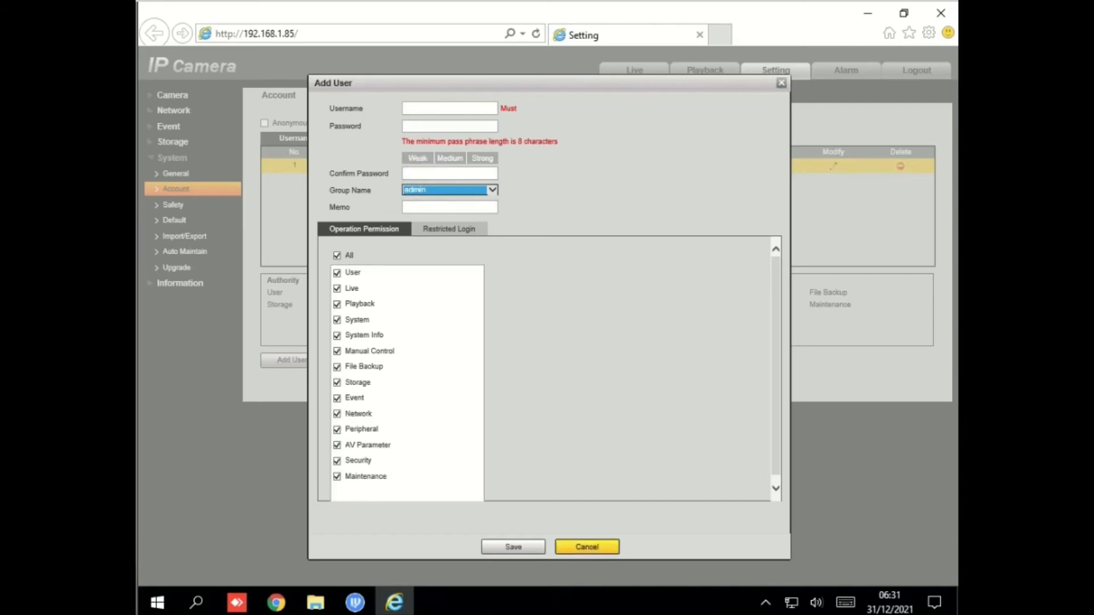
{"action": "left_click", "coordinate": [587, 547]}
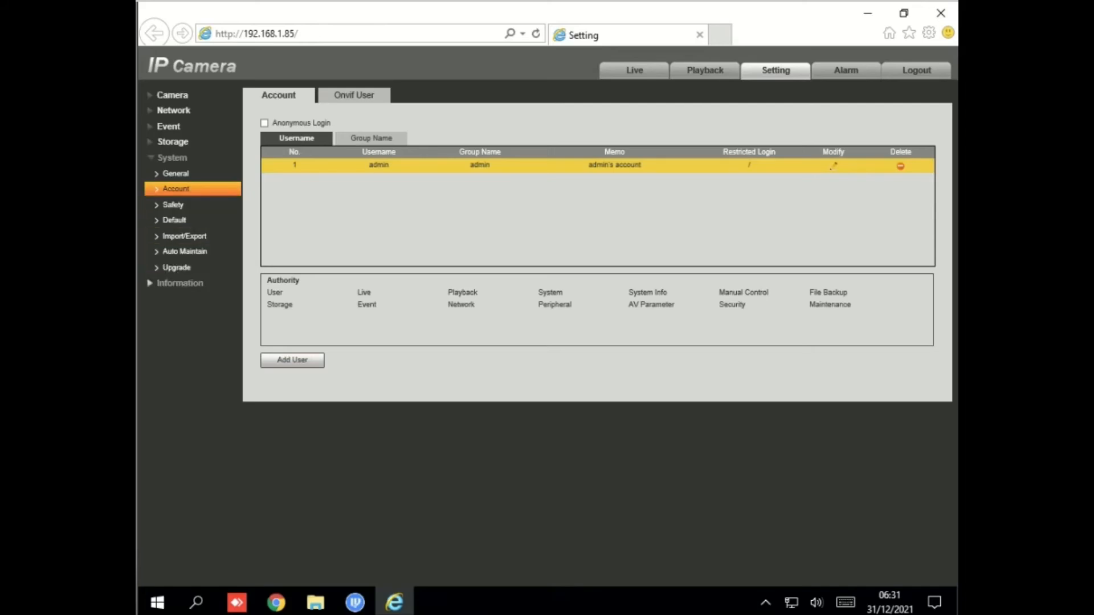
Step: Review the camera's automatic and emergency maintenance settings, its default-restore options and the storage section
{"action": "left_click", "coordinate": [184, 251]}
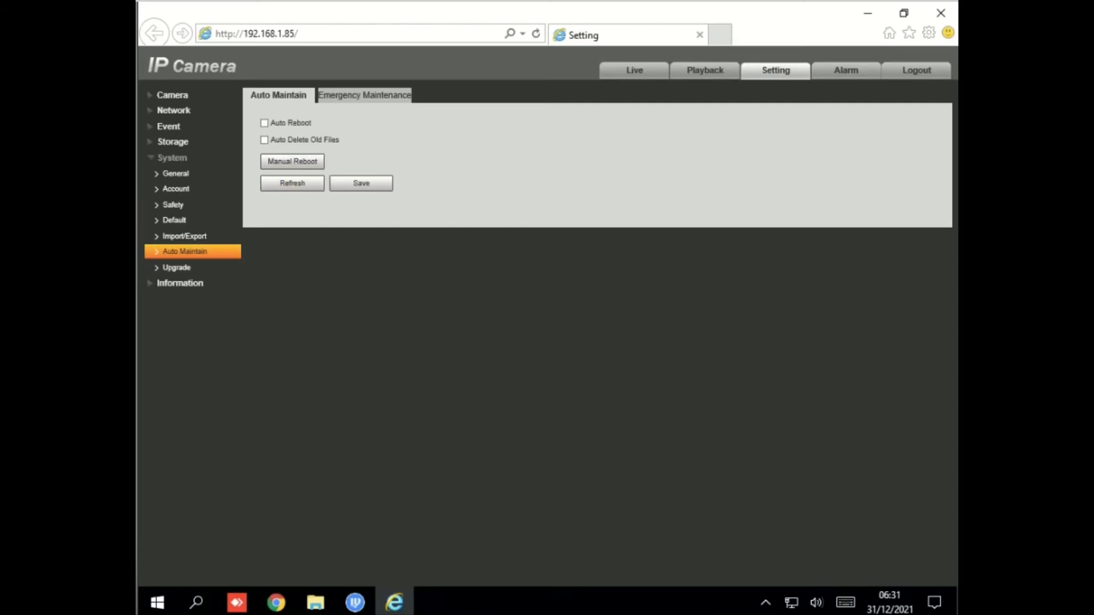
{"action": "left_click", "coordinate": [364, 95]}
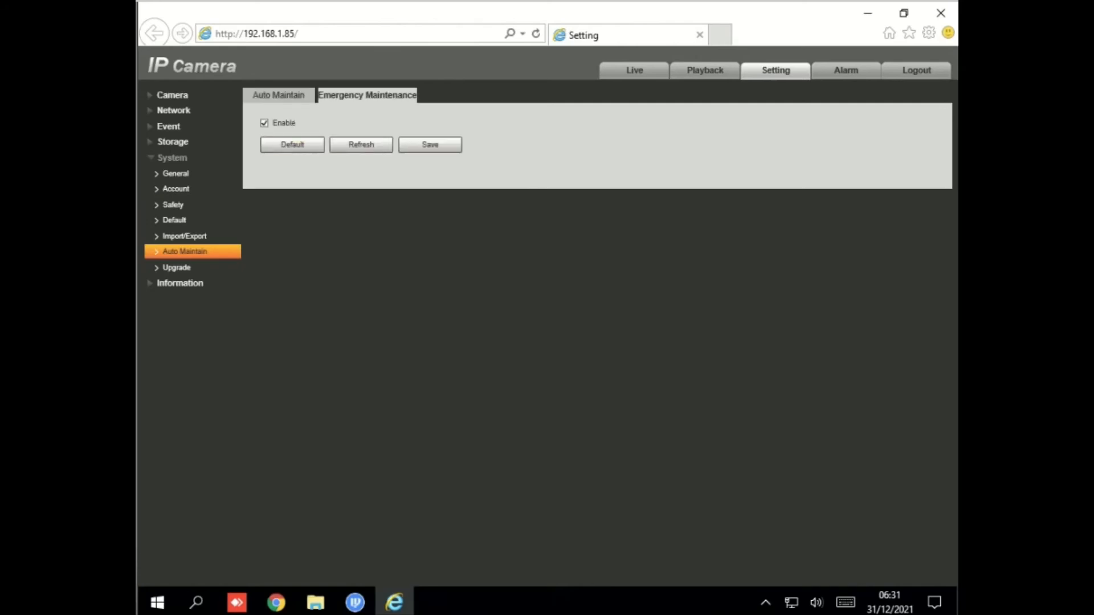
{"action": "left_click", "coordinate": [279, 96]}
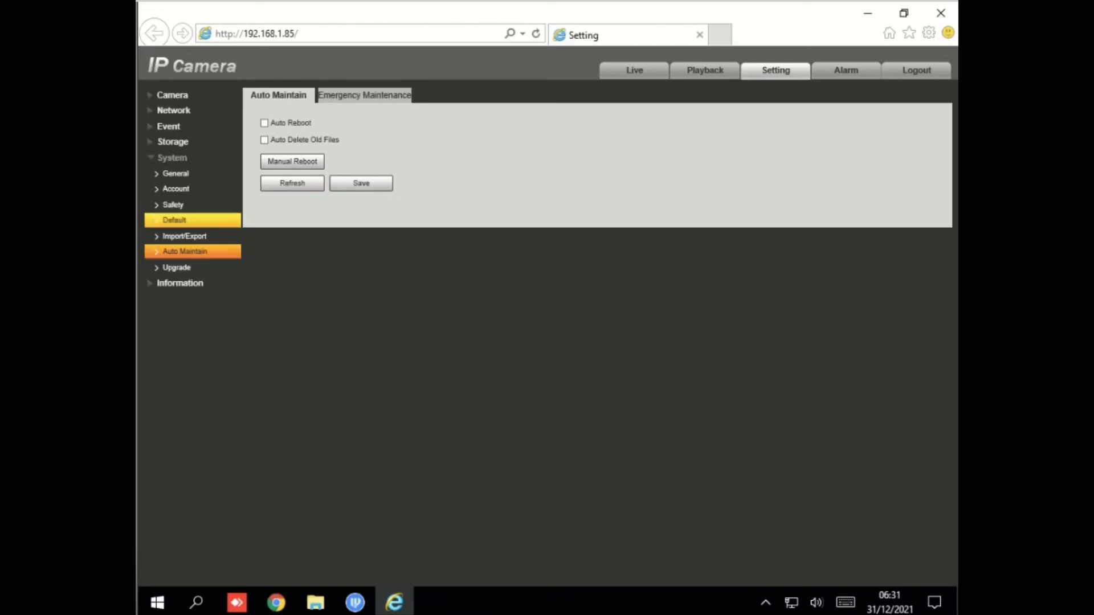
{"action": "left_click", "coordinate": [175, 220]}
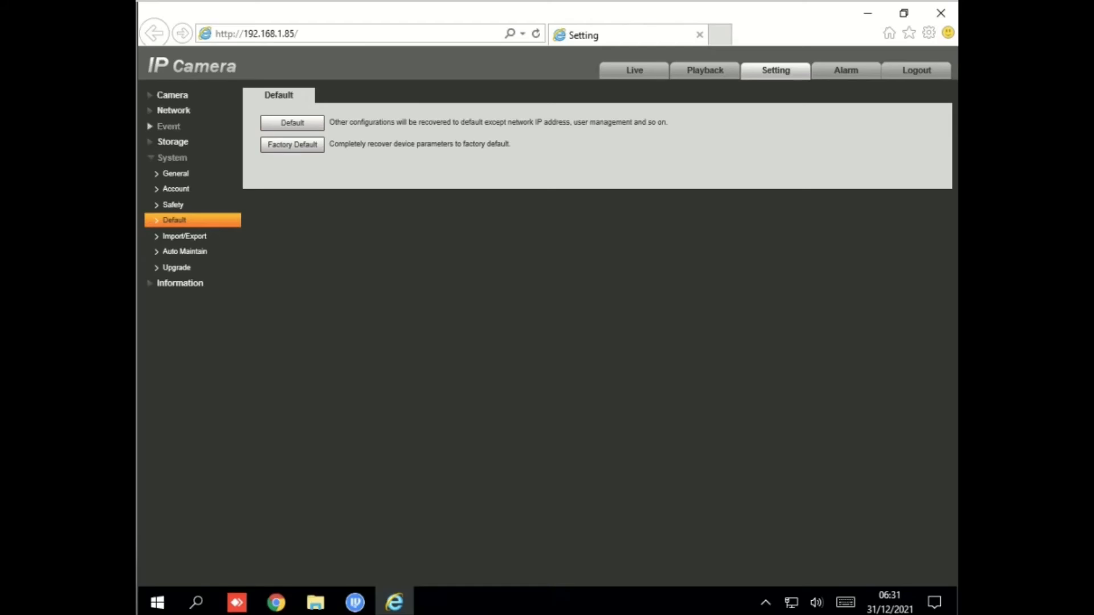
{"action": "left_click", "coordinate": [172, 142]}
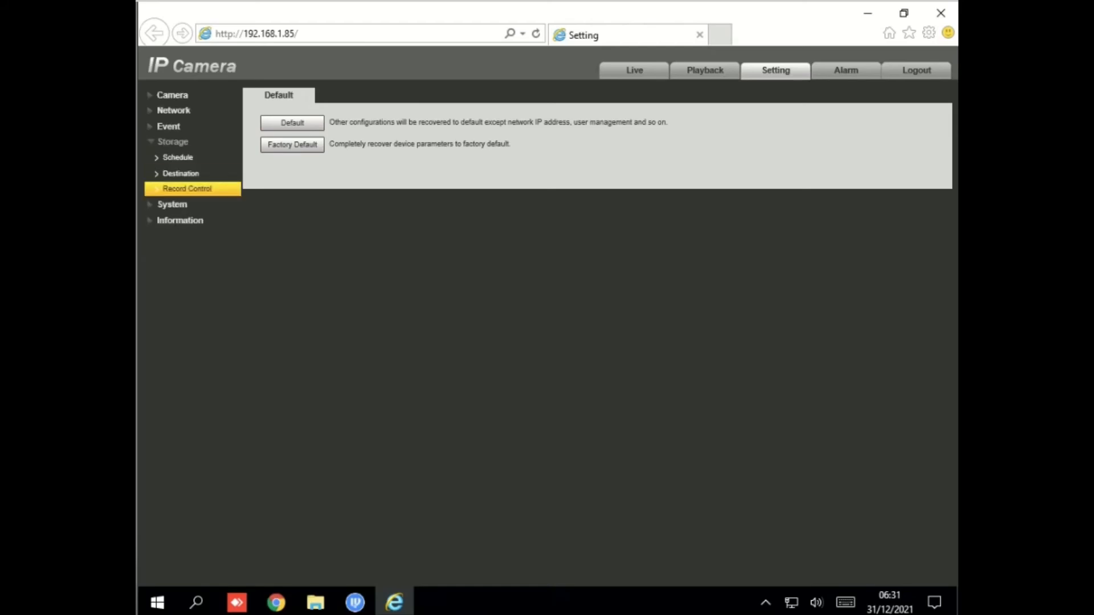
{"action": "left_click", "coordinate": [173, 204]}
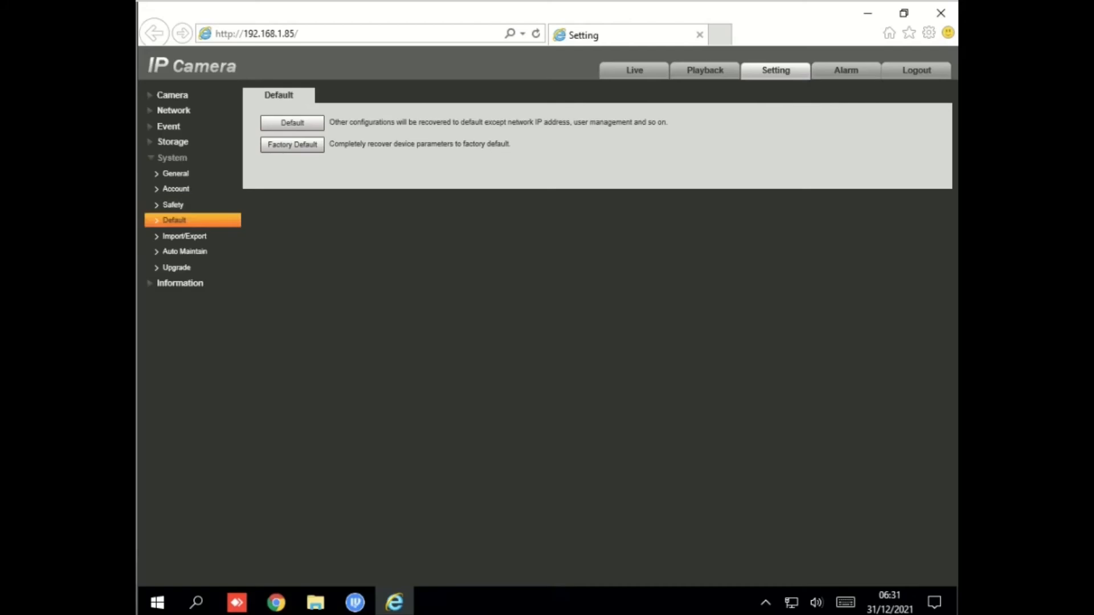
Step: Check the camera's firmware version on the upgrade page and run a manual online check for updates
{"action": "left_click", "coordinate": [176, 268]}
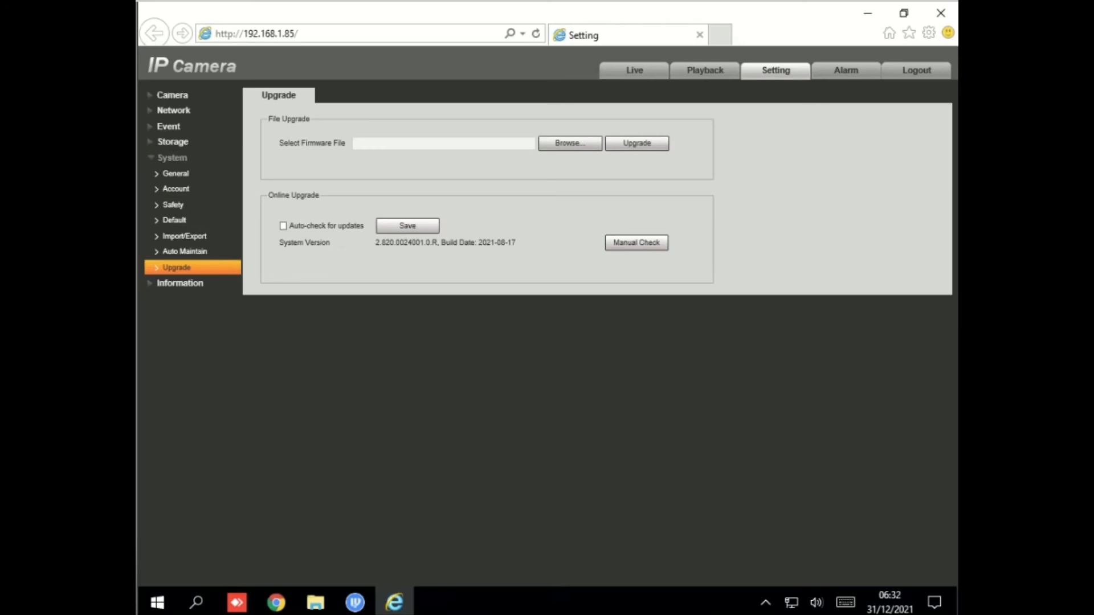
{"action": "left_click_drag", "start_coordinate": [375, 242], "coordinate": [516, 242]}
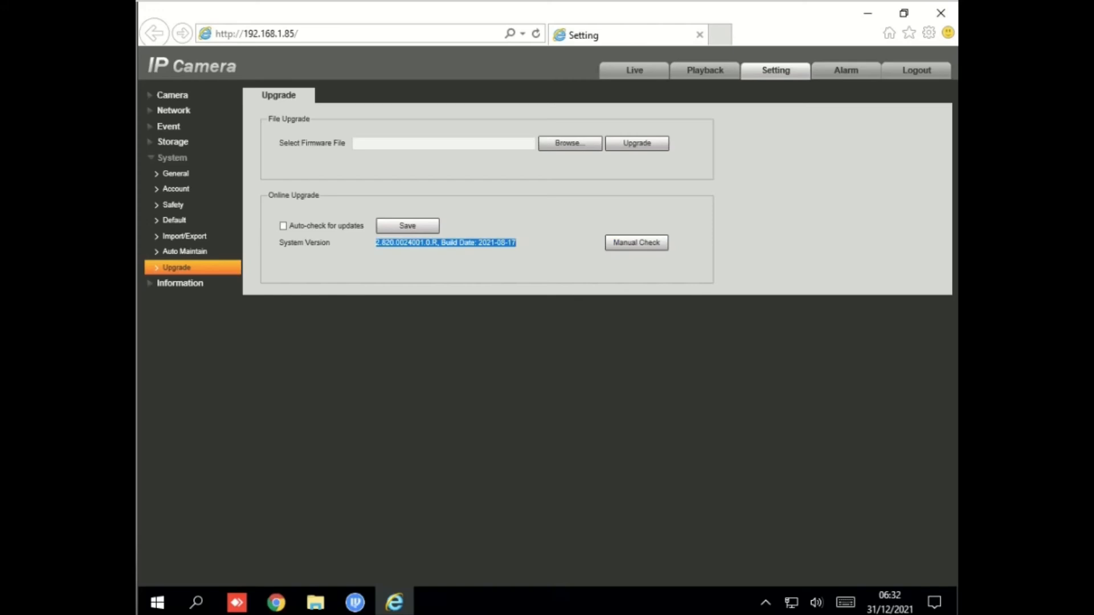
{"action": "left_click", "coordinate": [637, 242]}
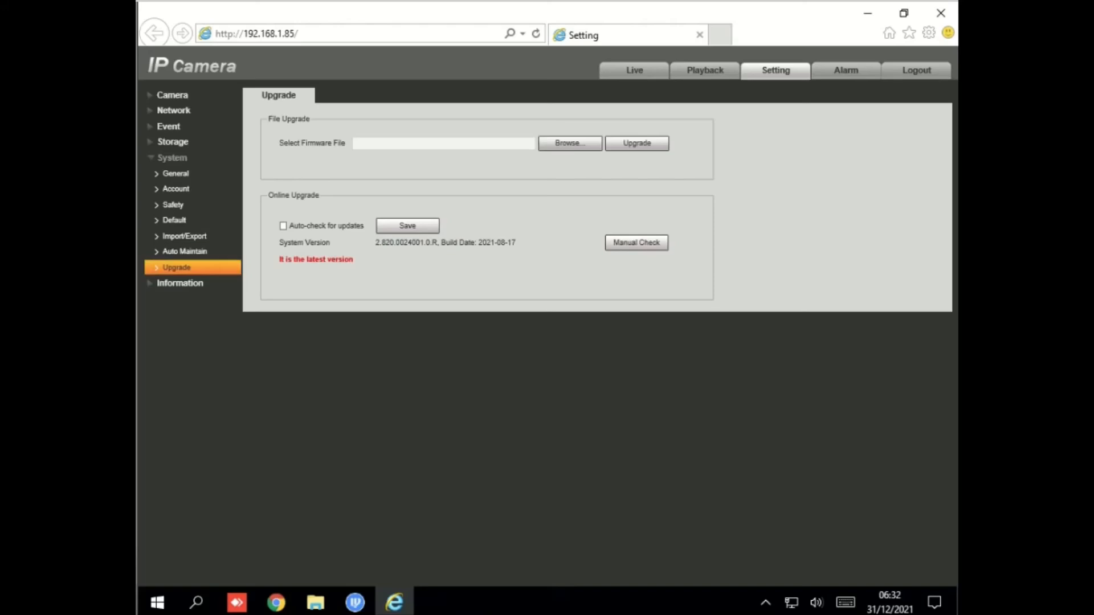
{"action": "left_click_drag", "start_coordinate": [280, 260], "coordinate": [354, 260]}
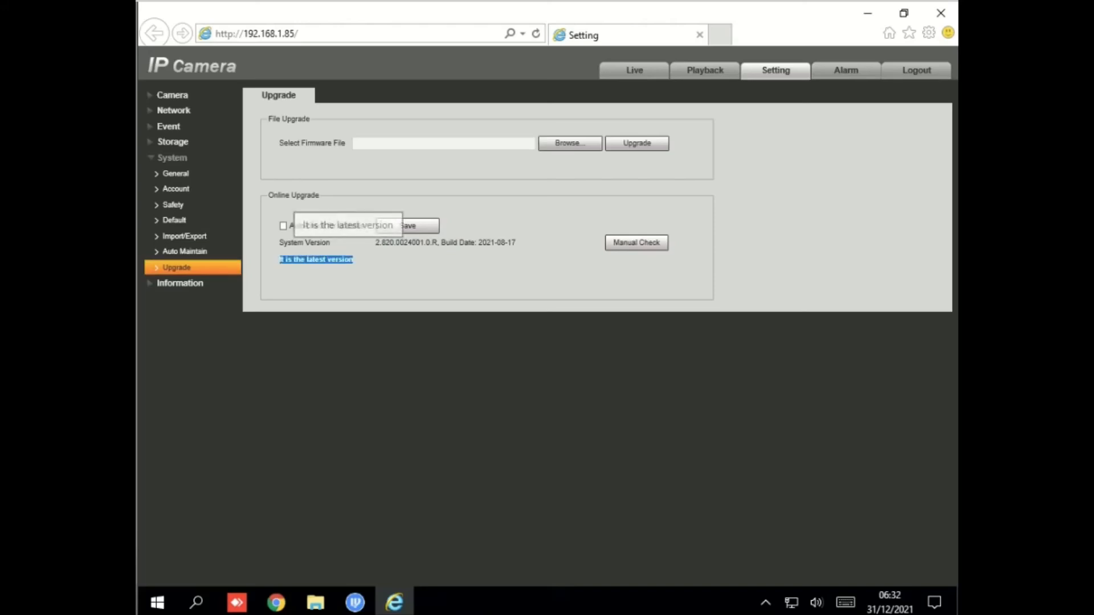
{"action": "left_click", "coordinate": [354, 261]}
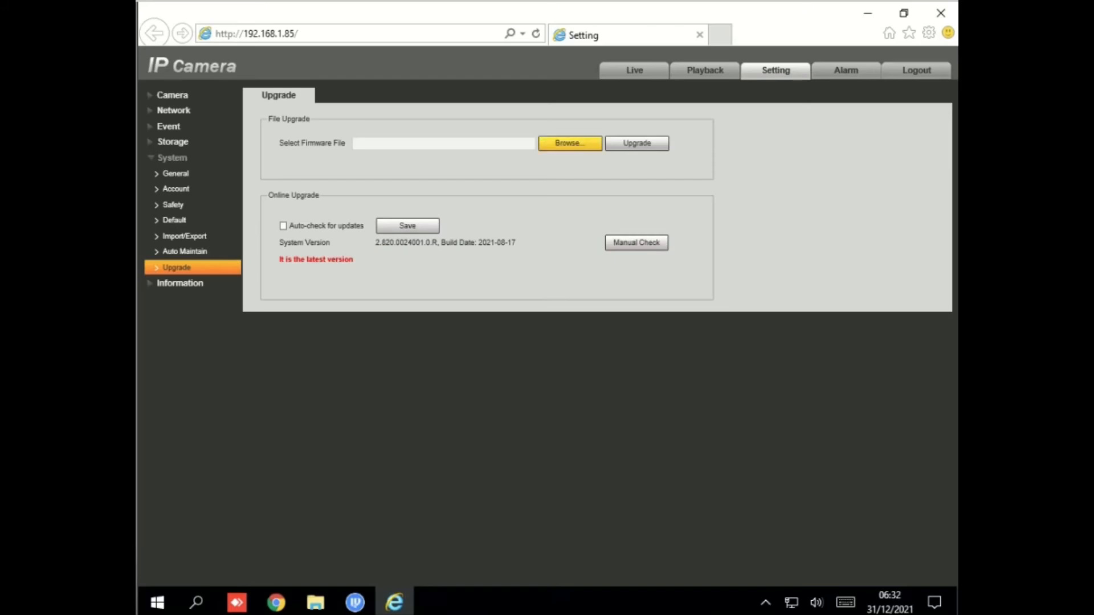
Step: Check how a local firmware file is chosen for the camera's file upgrade, and cancel without selecting one
{"action": "left_click", "coordinate": [569, 143]}
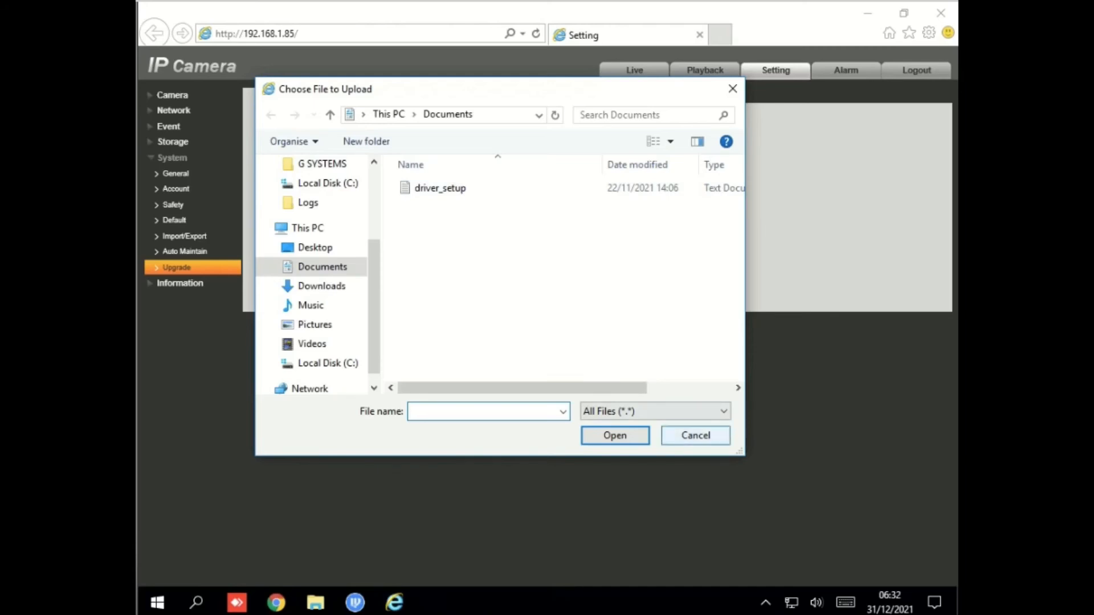
{"action": "left_click", "coordinate": [696, 436]}
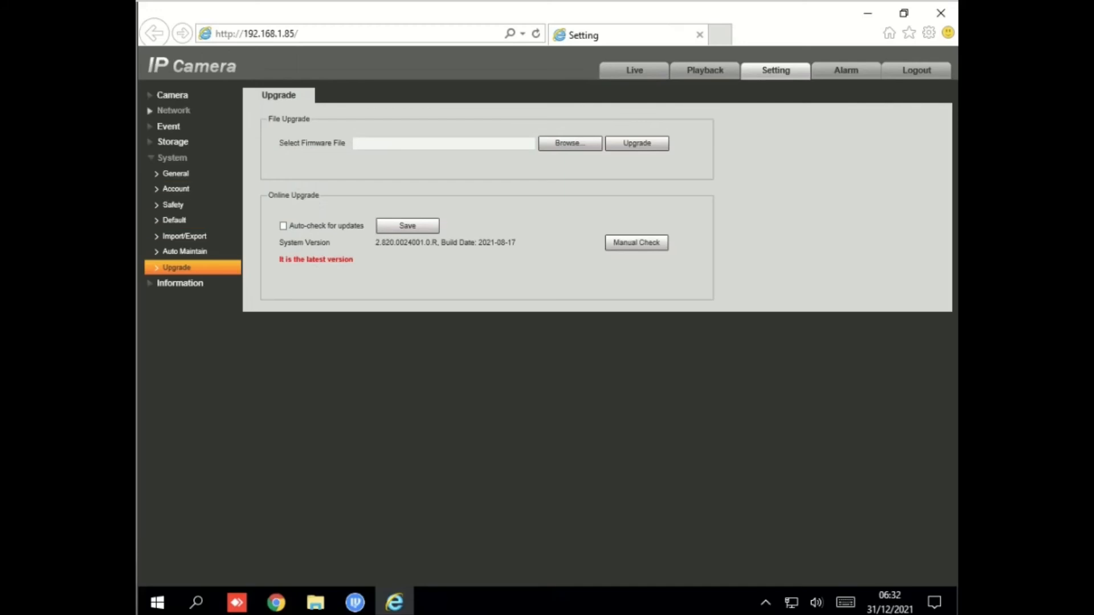
Step: Review the camera's network settings: TCP/IP addressing, ports, UPnP port mapping, and the ONVIF and RTMP access platform options
{"action": "left_click", "coordinate": [173, 110]}
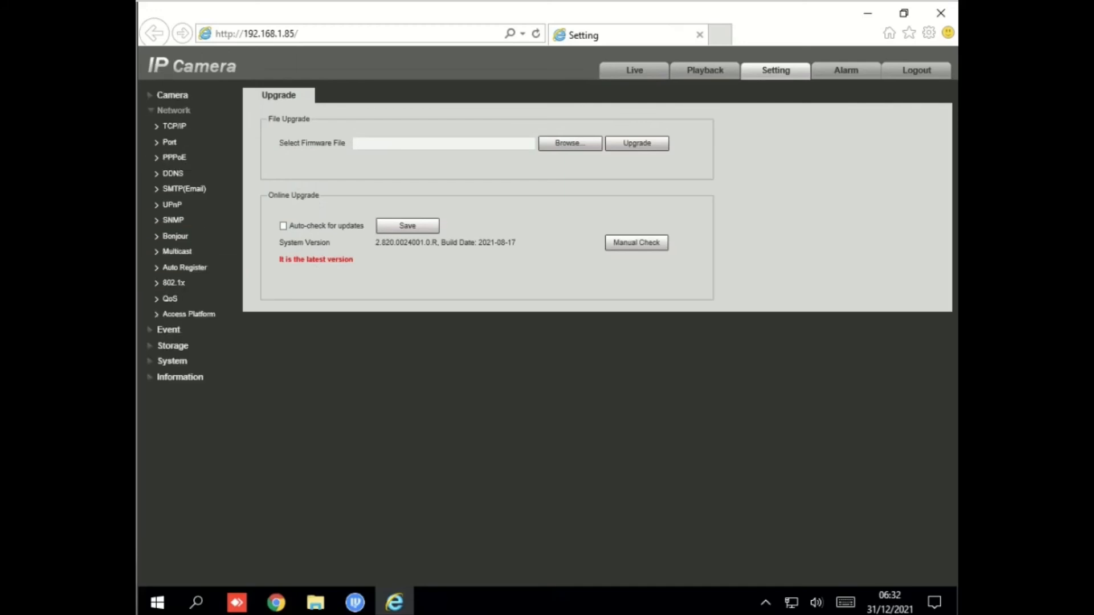
{"action": "left_click", "coordinate": [174, 126]}
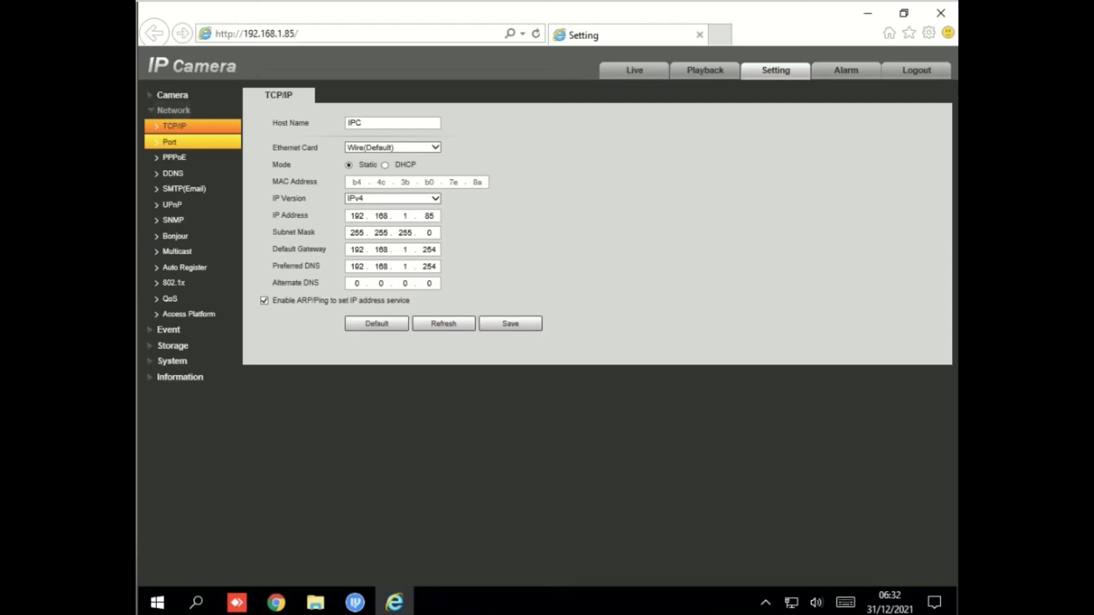
{"action": "left_click", "coordinate": [170, 142]}
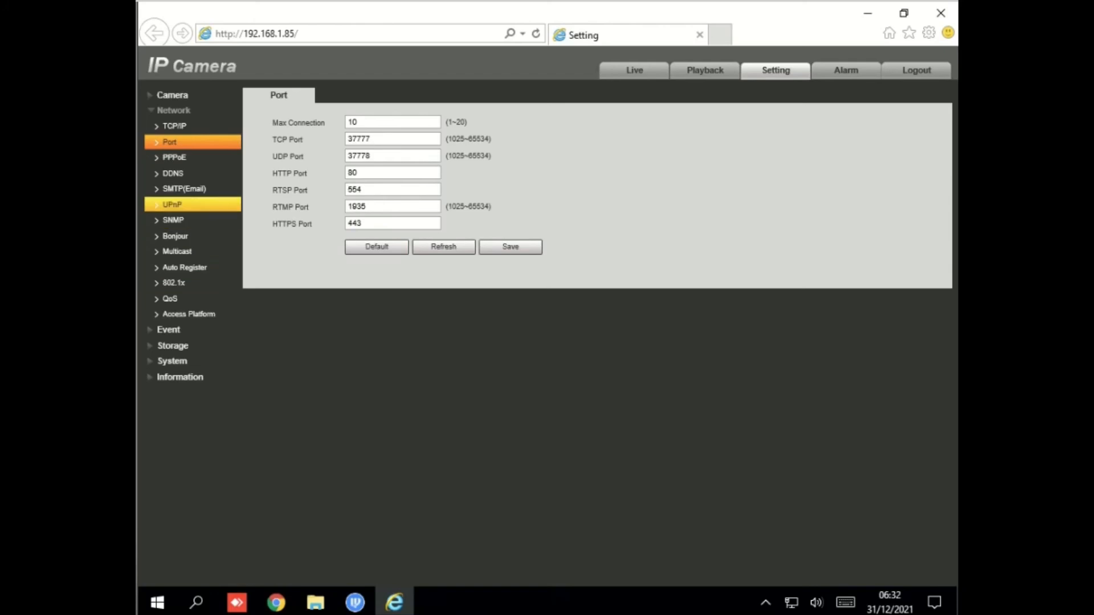
{"action": "left_click", "coordinate": [172, 204]}
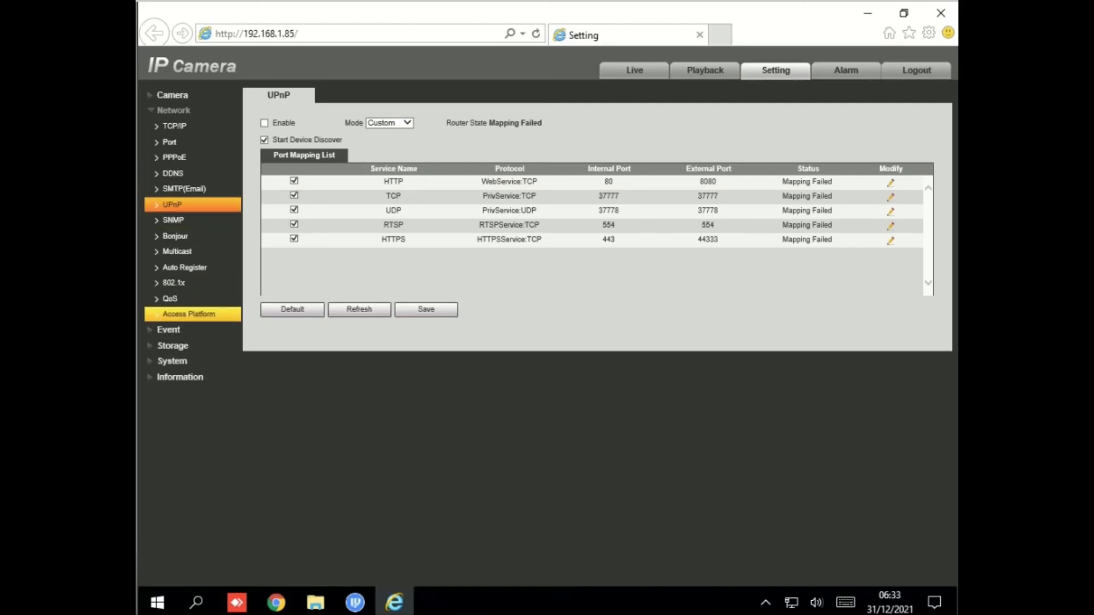
{"action": "left_click", "coordinate": [189, 314]}
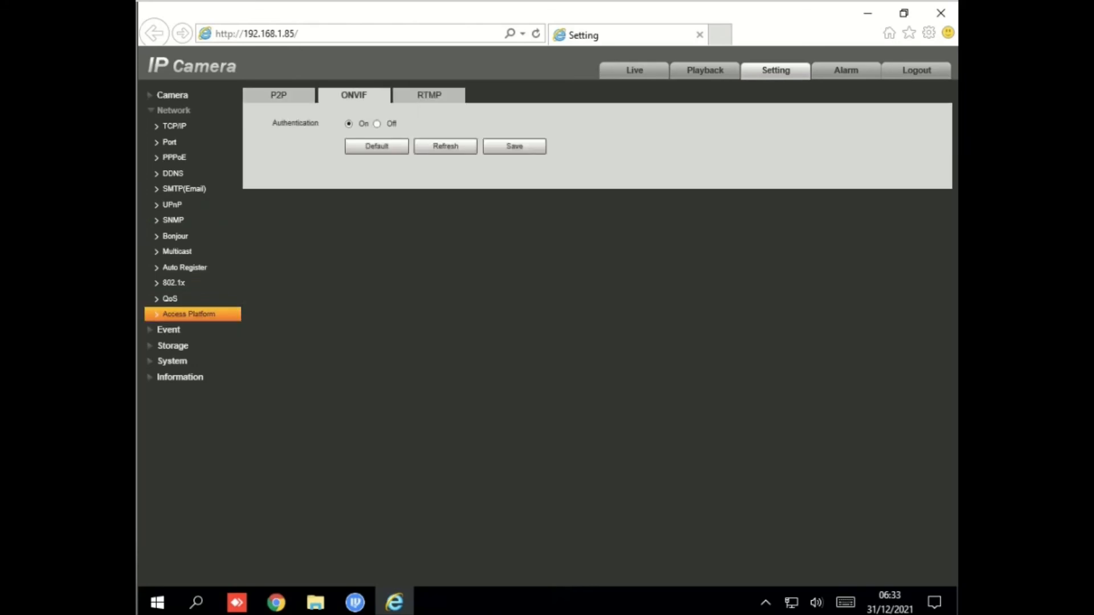
{"action": "left_click", "coordinate": [429, 95]}
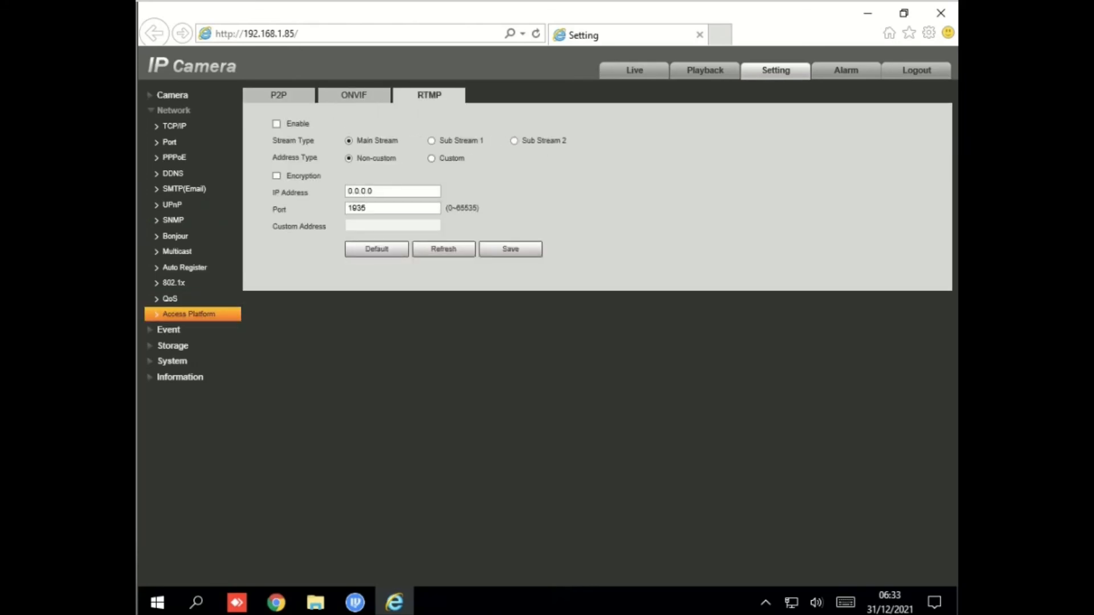
Step: Examine the camera's video encoding settings, including the main stream's resolution and frame rate choices, and its audio settings
{"action": "left_click", "coordinate": [172, 127]}
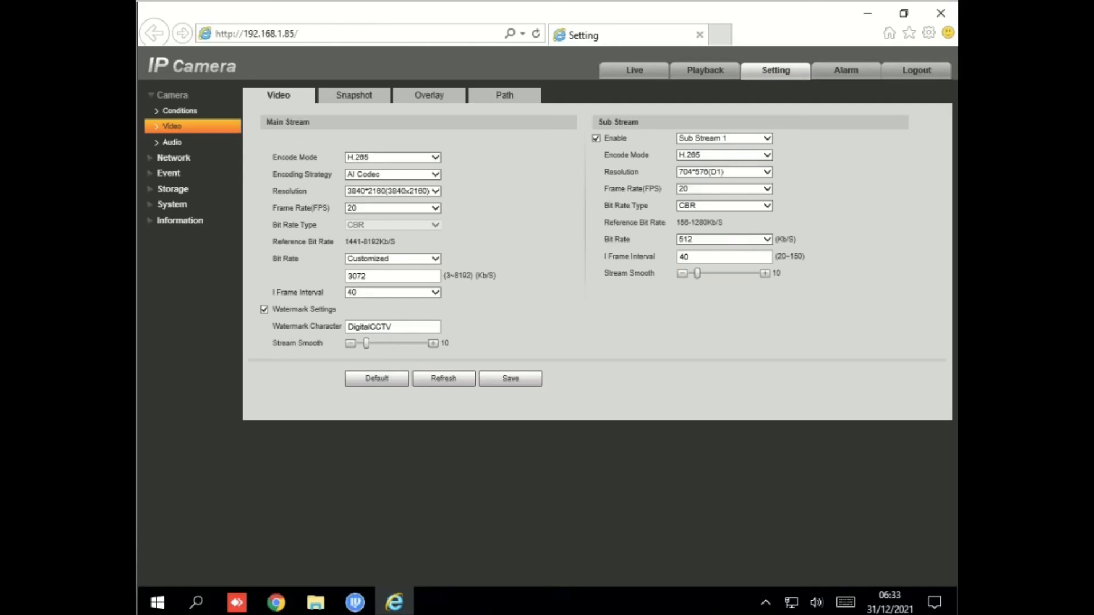
{"action": "left_click", "coordinate": [435, 191]}
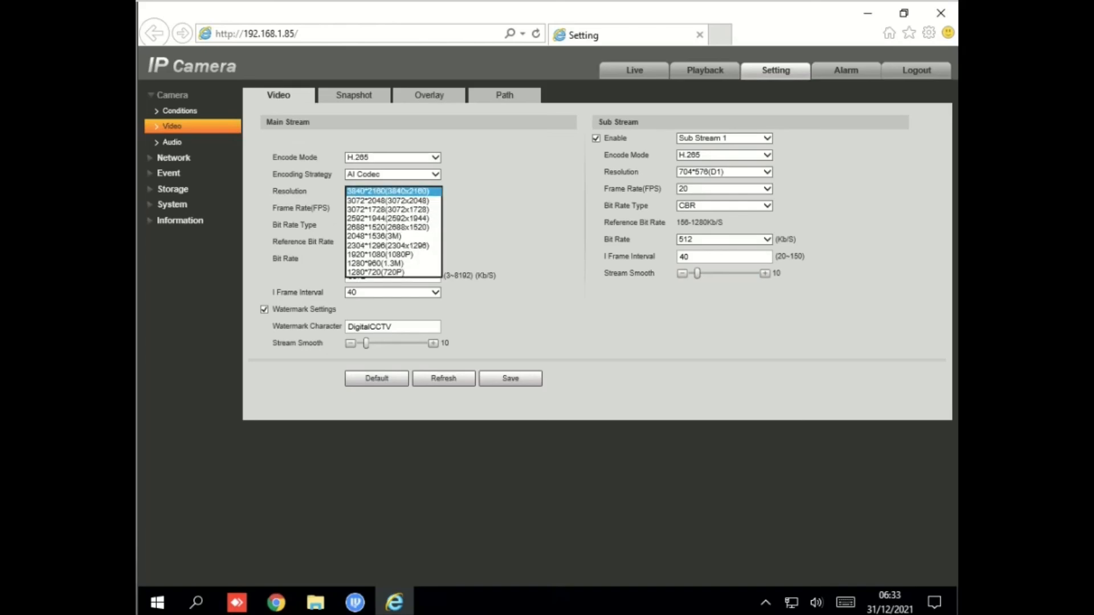
{"action": "key", "text": "Escape"}
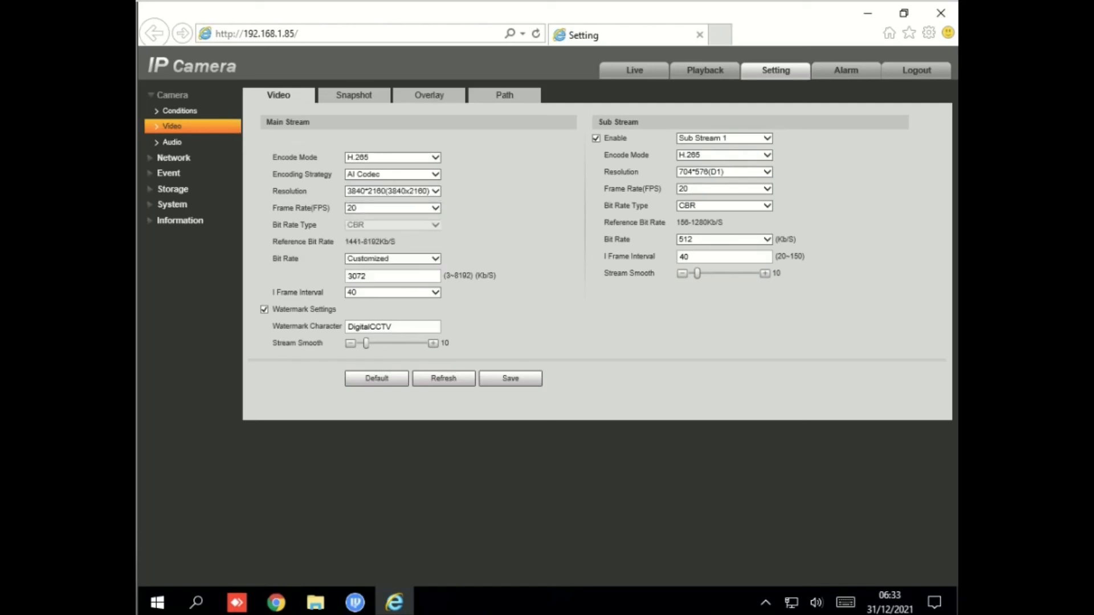
{"action": "left_click", "coordinate": [436, 208]}
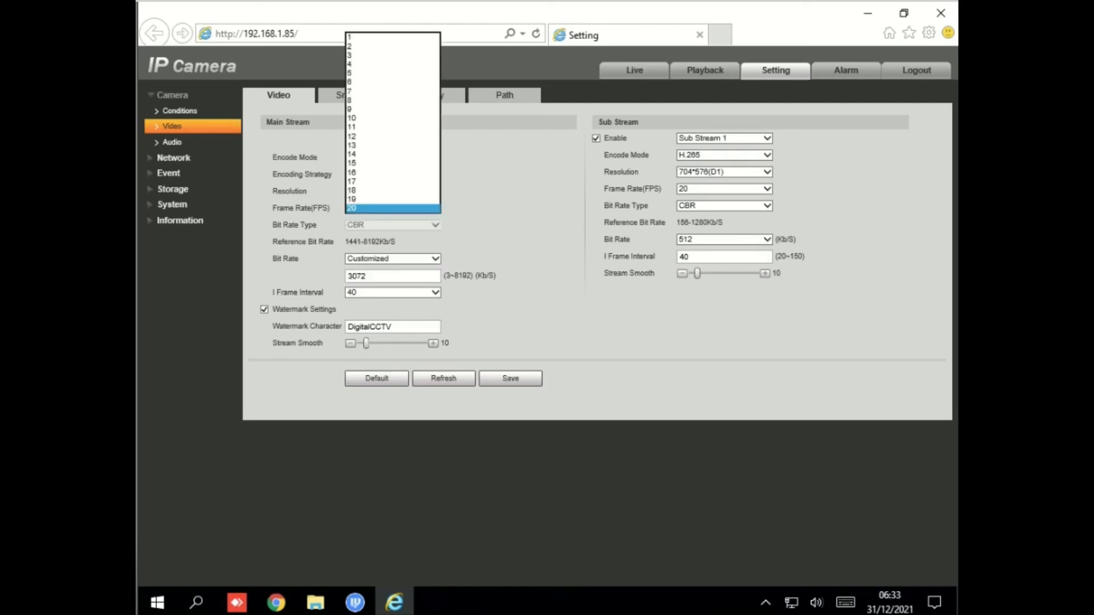
{"action": "left_click", "coordinate": [435, 209]}
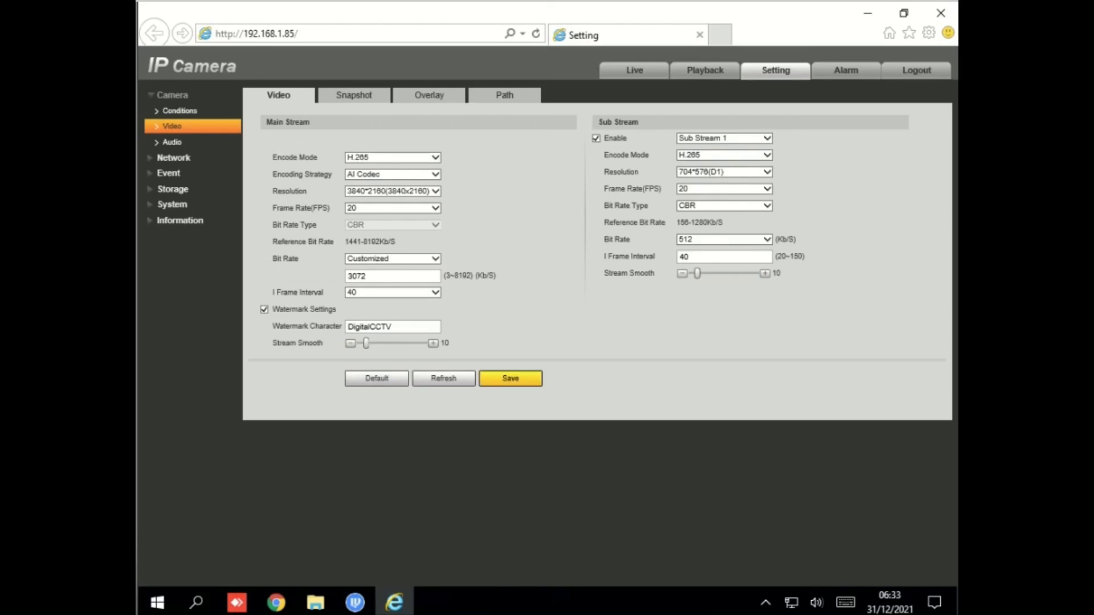
{"action": "left_click", "coordinate": [182, 142]}
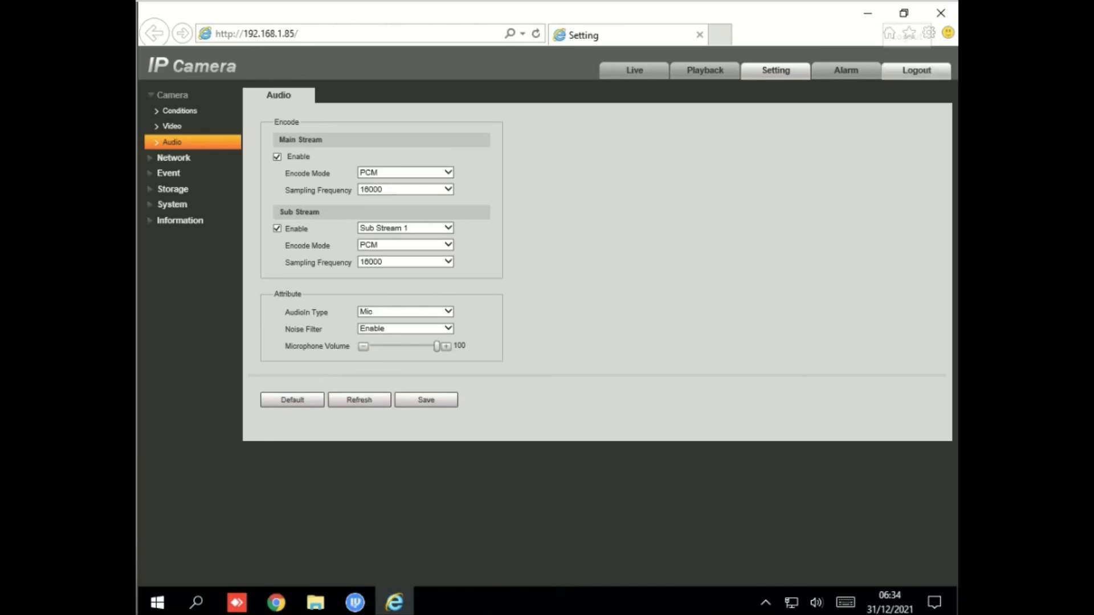
Step: Log out of the camera's web interface and close its browser page to return to Configtool
{"action": "left_click", "coordinate": [916, 71]}
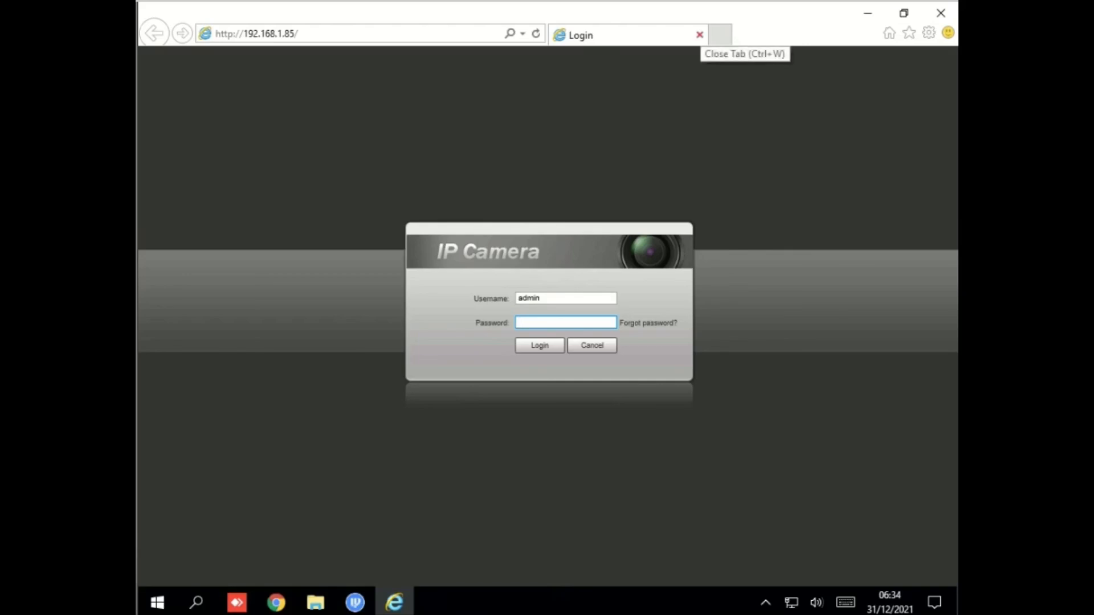
{"action": "left_click", "coordinate": [699, 34]}
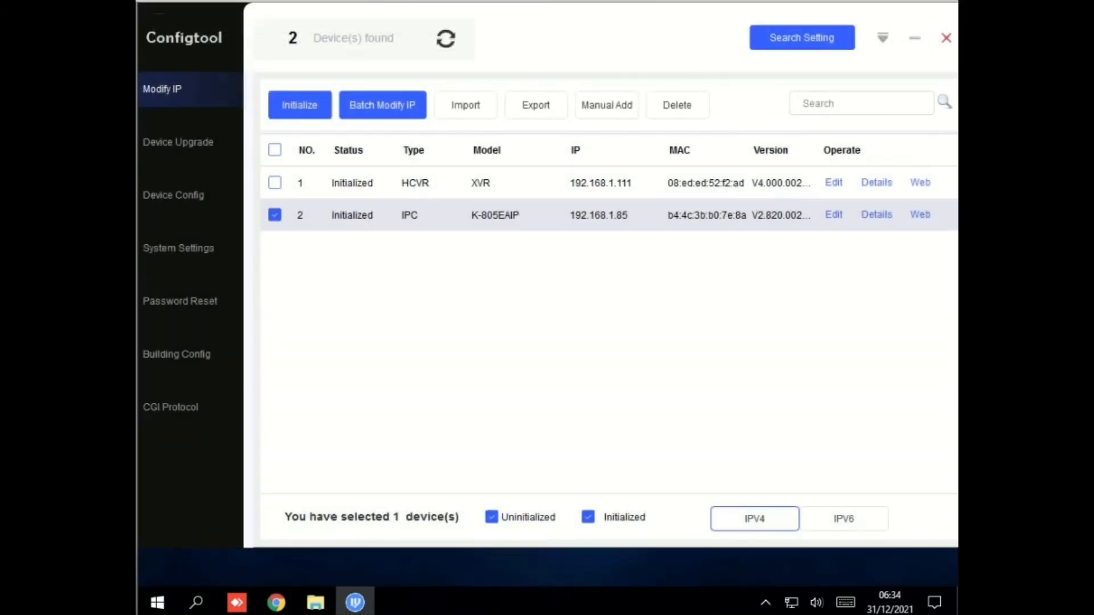